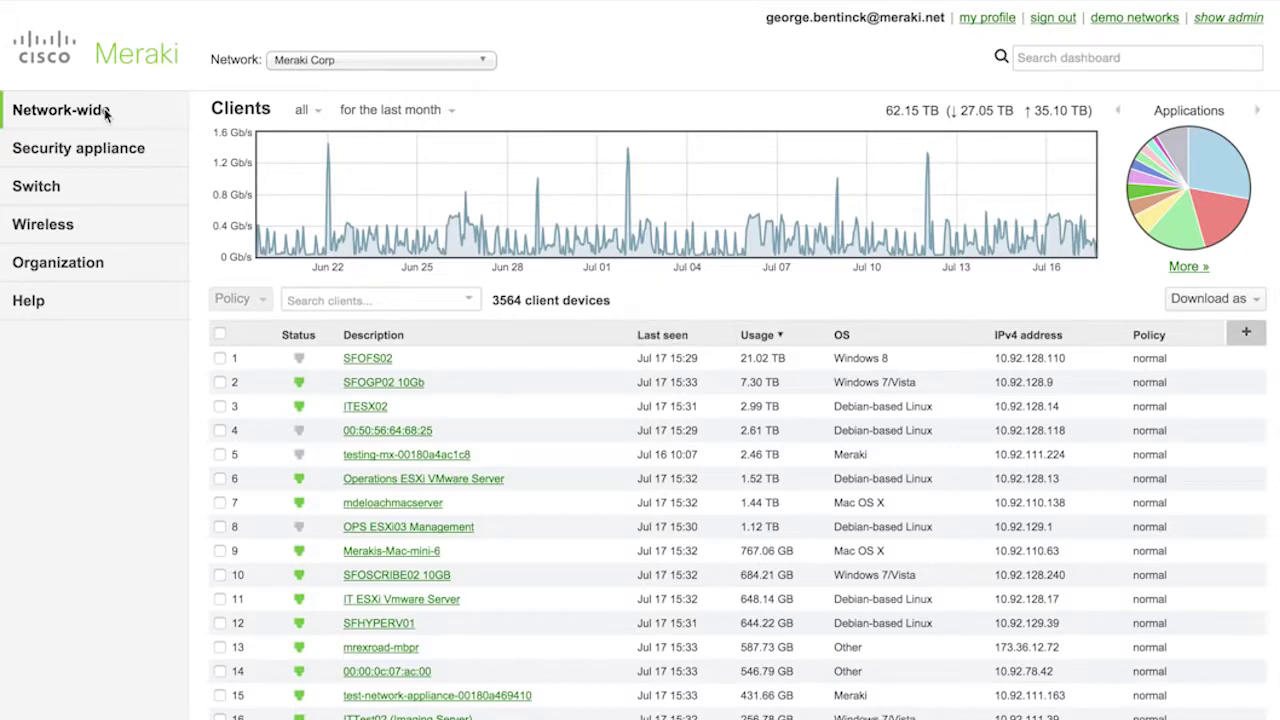
- Start a new group policy for the network and review its bandwidth, firewall, wireless and security appliance settings
mouse_move(104, 115)
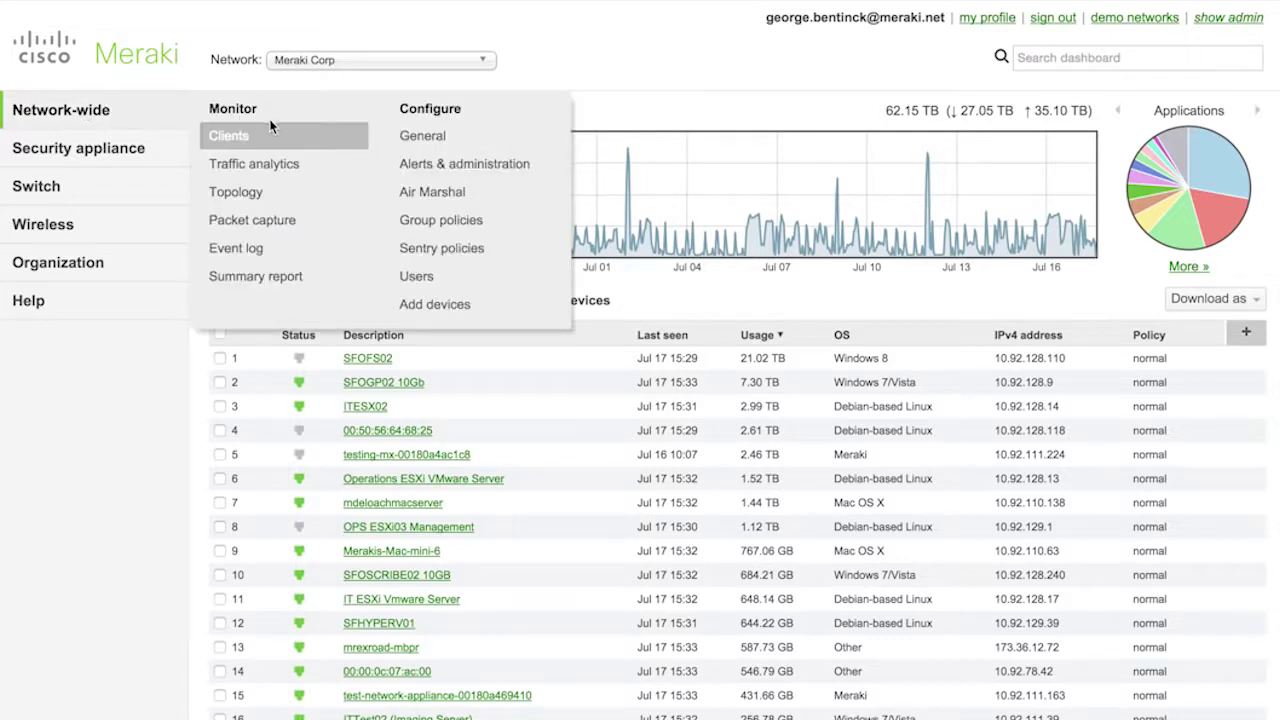
click(478, 226)
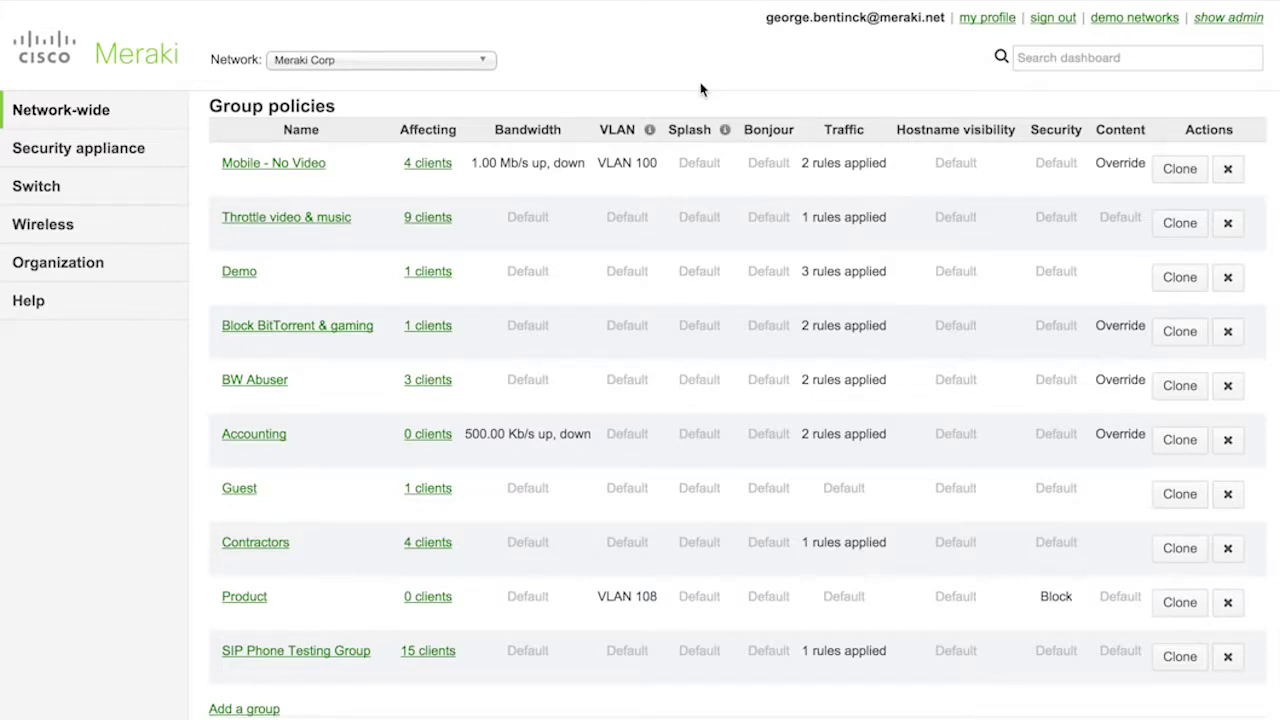
scroll(700, 90, down, 2)
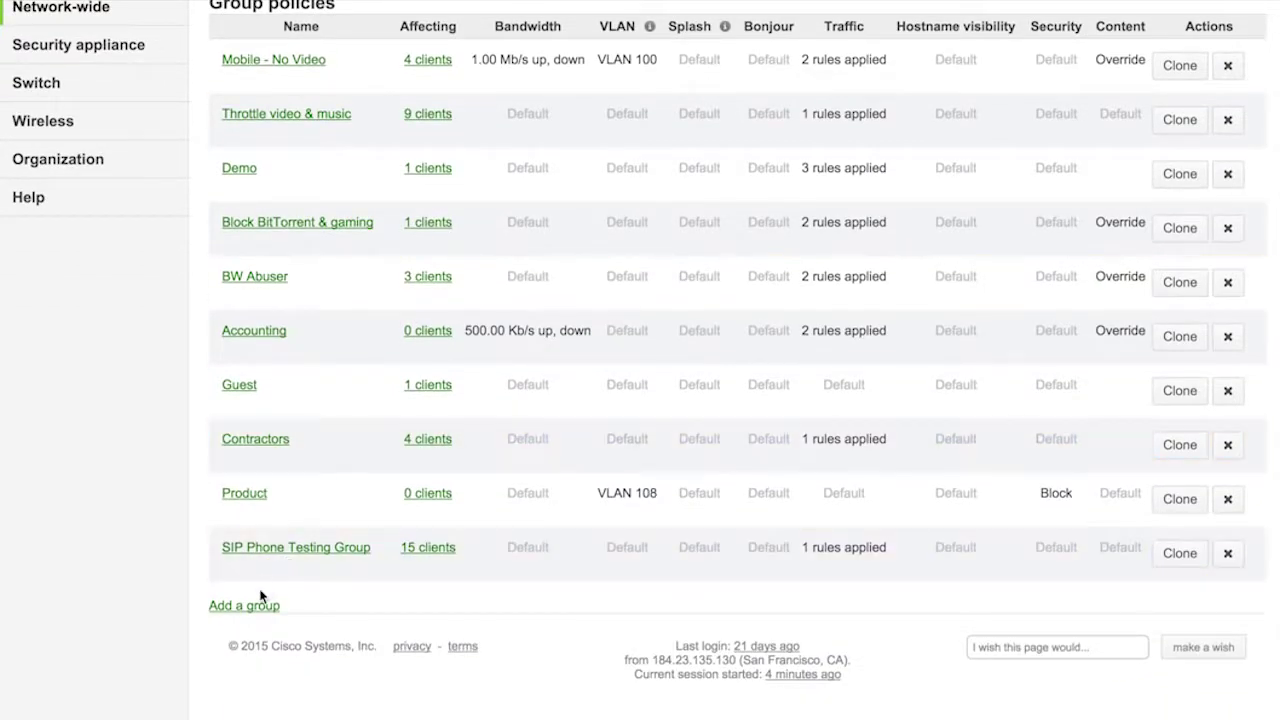
click(261, 607)
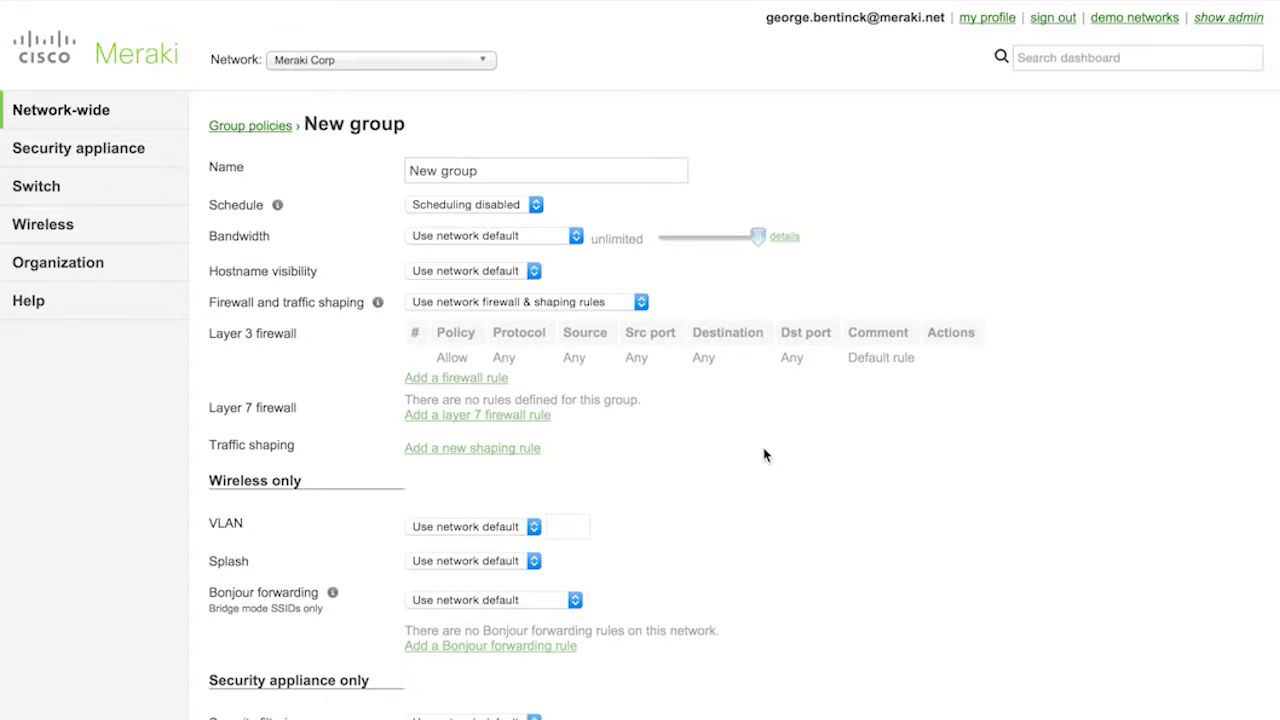
scroll(764, 455, down, 5)
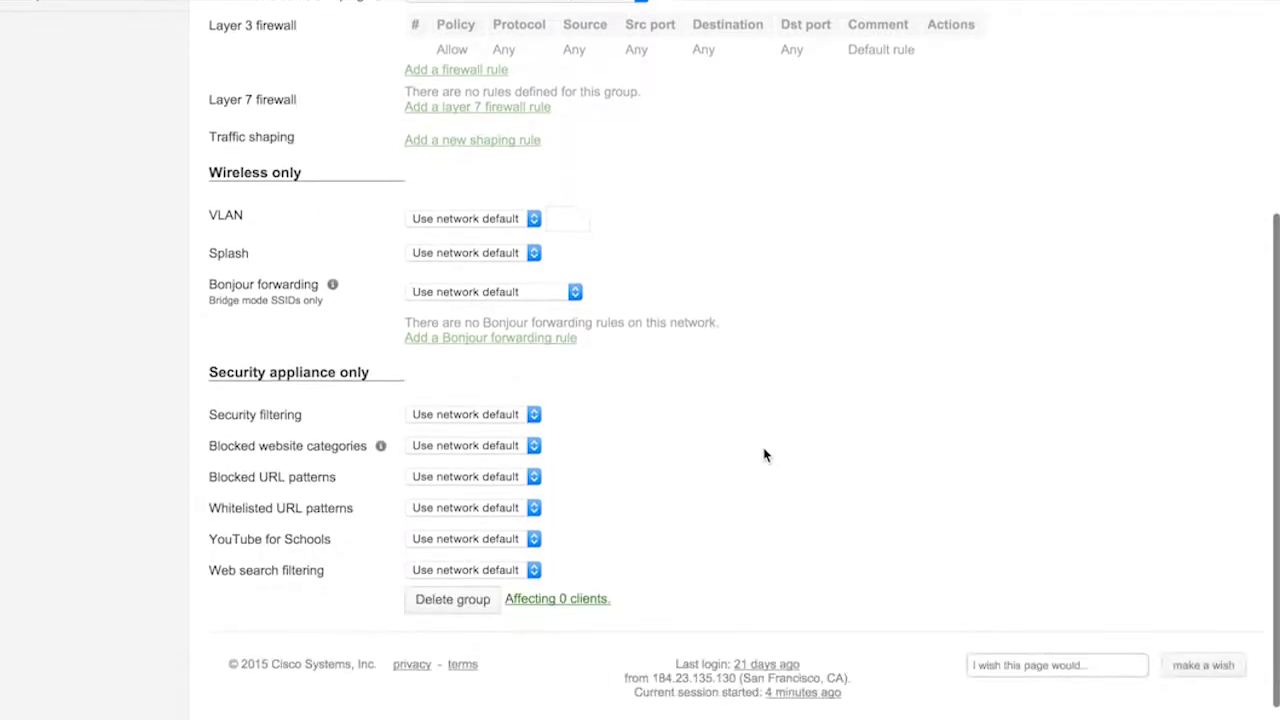
scroll(764, 455, up, 4)
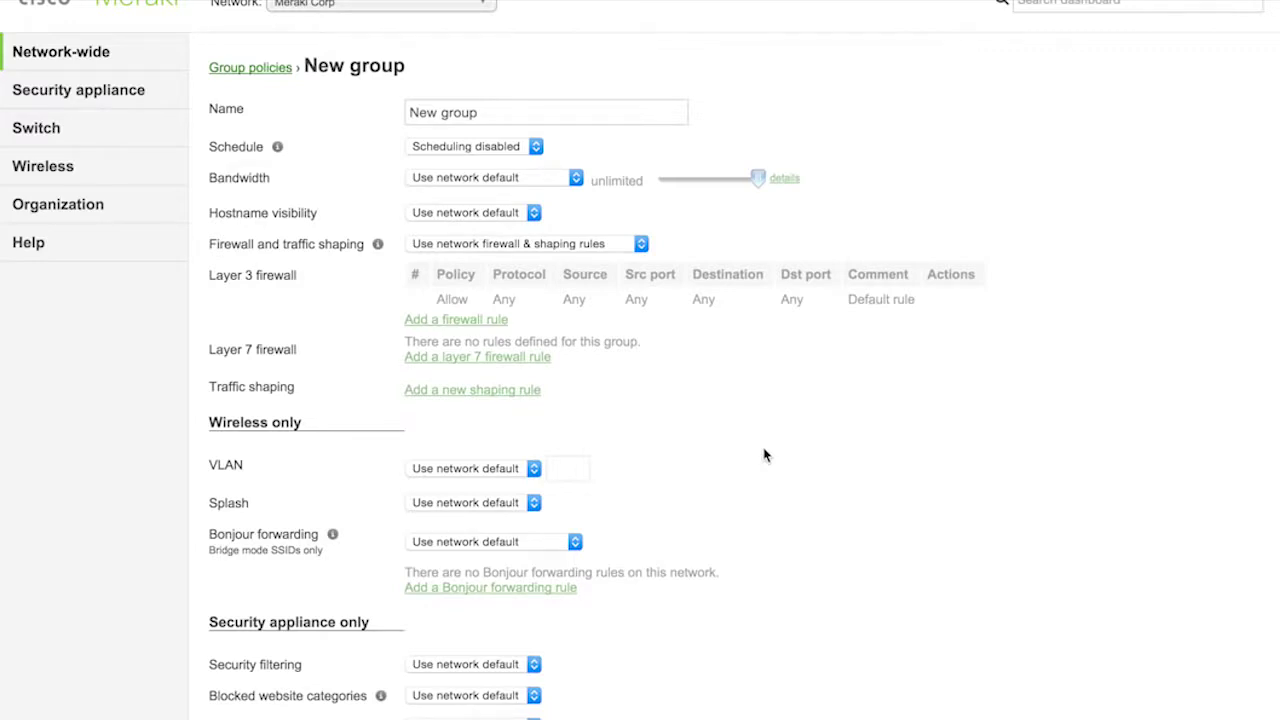
- Open the network-wide Systems Manager Sentry policies page
mouse_move(160, 52)
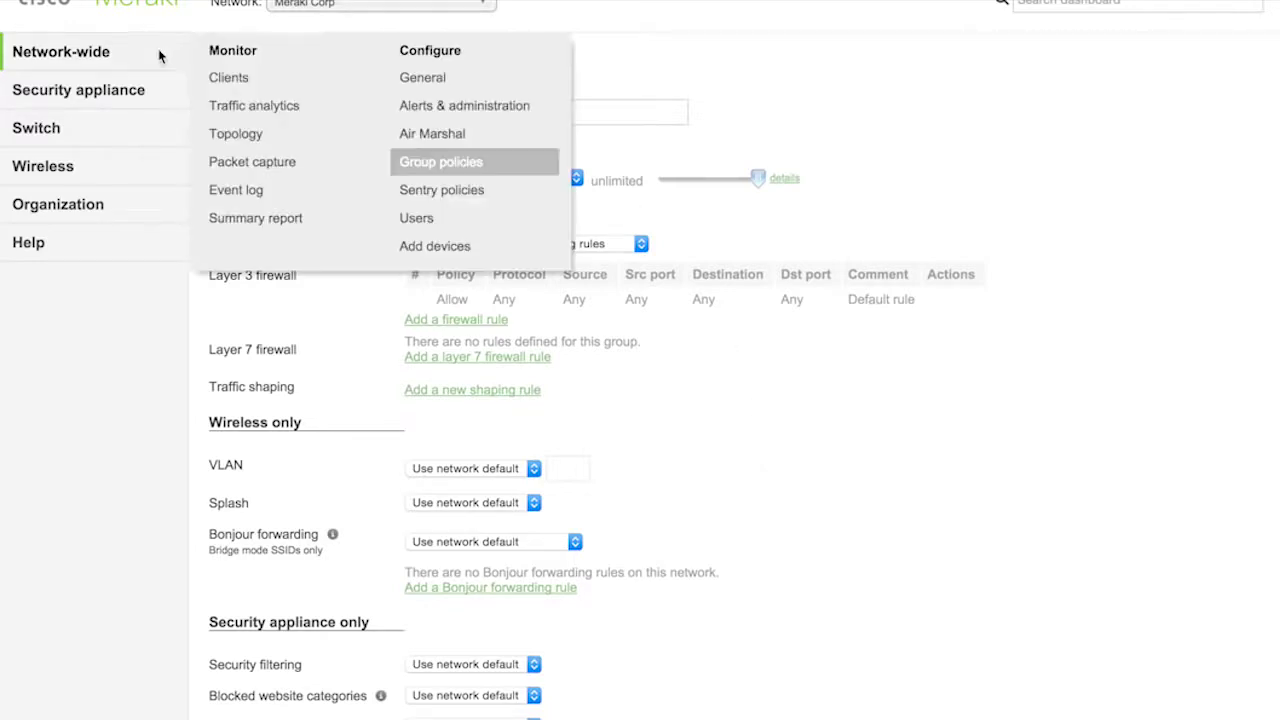
click(482, 192)
click(730, 104)
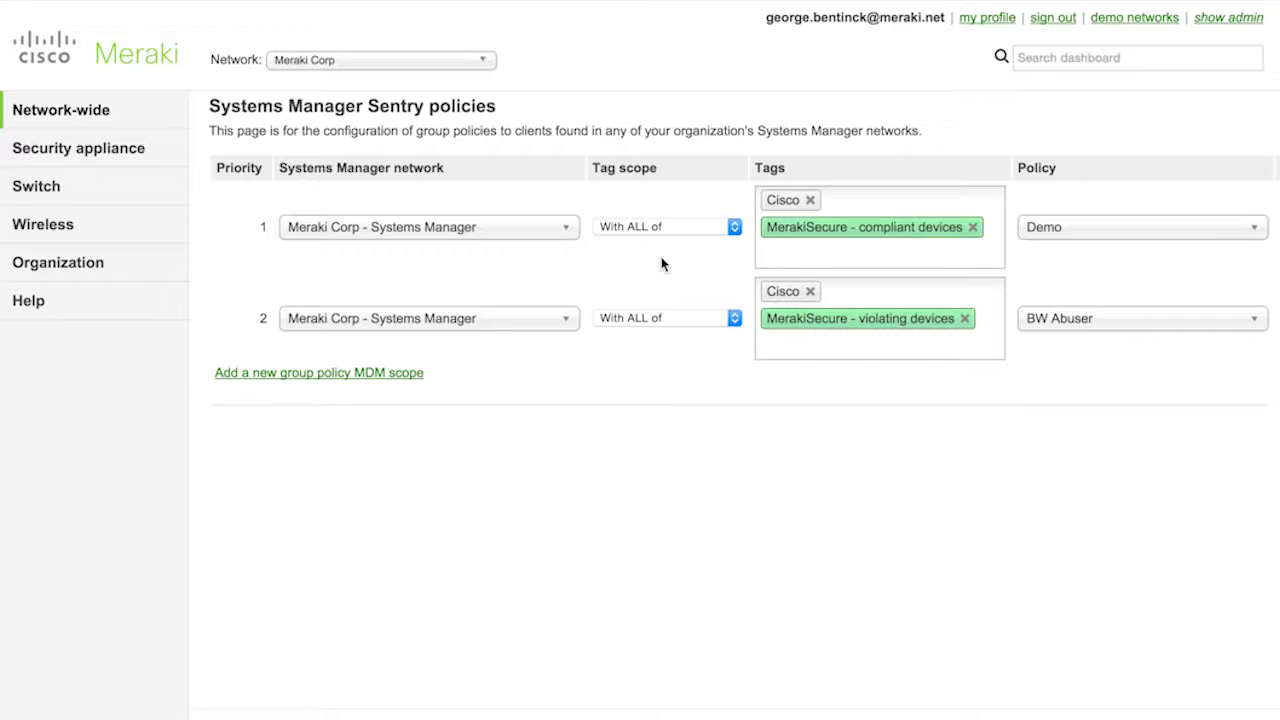
- Add the Executive tag to the priority 1 Sentry policy
click(897, 201)
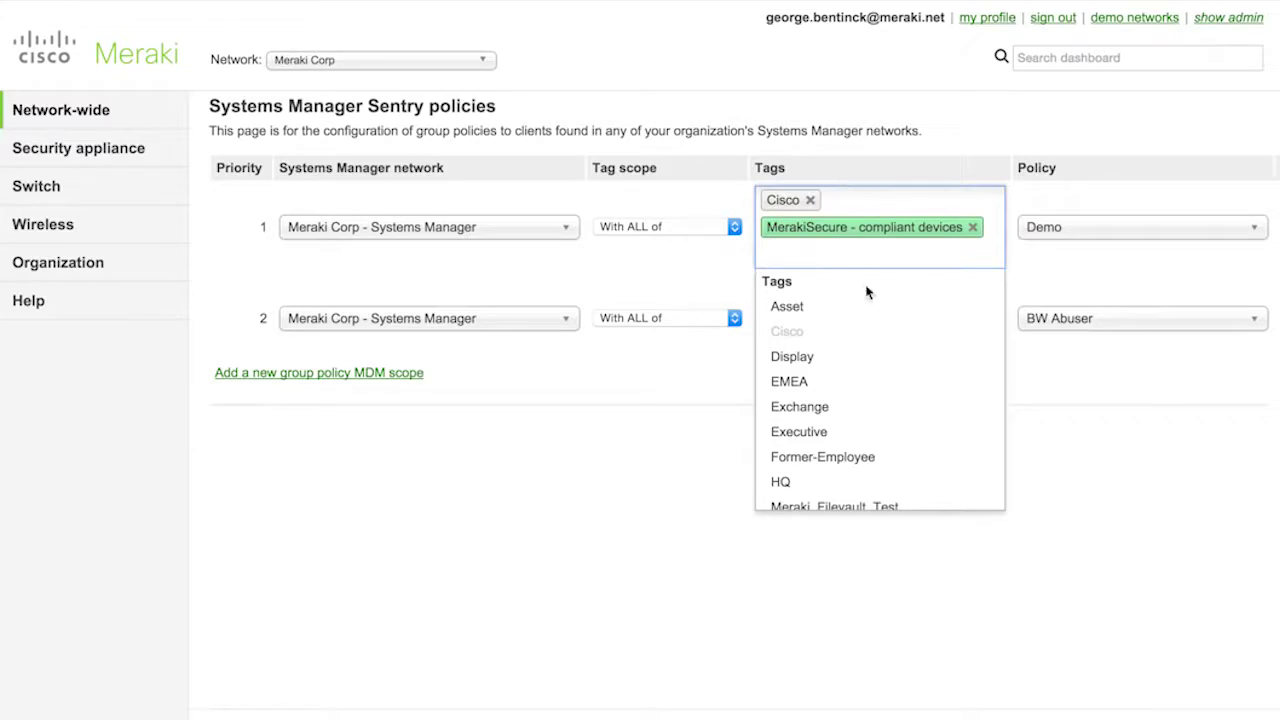
click(840, 434)
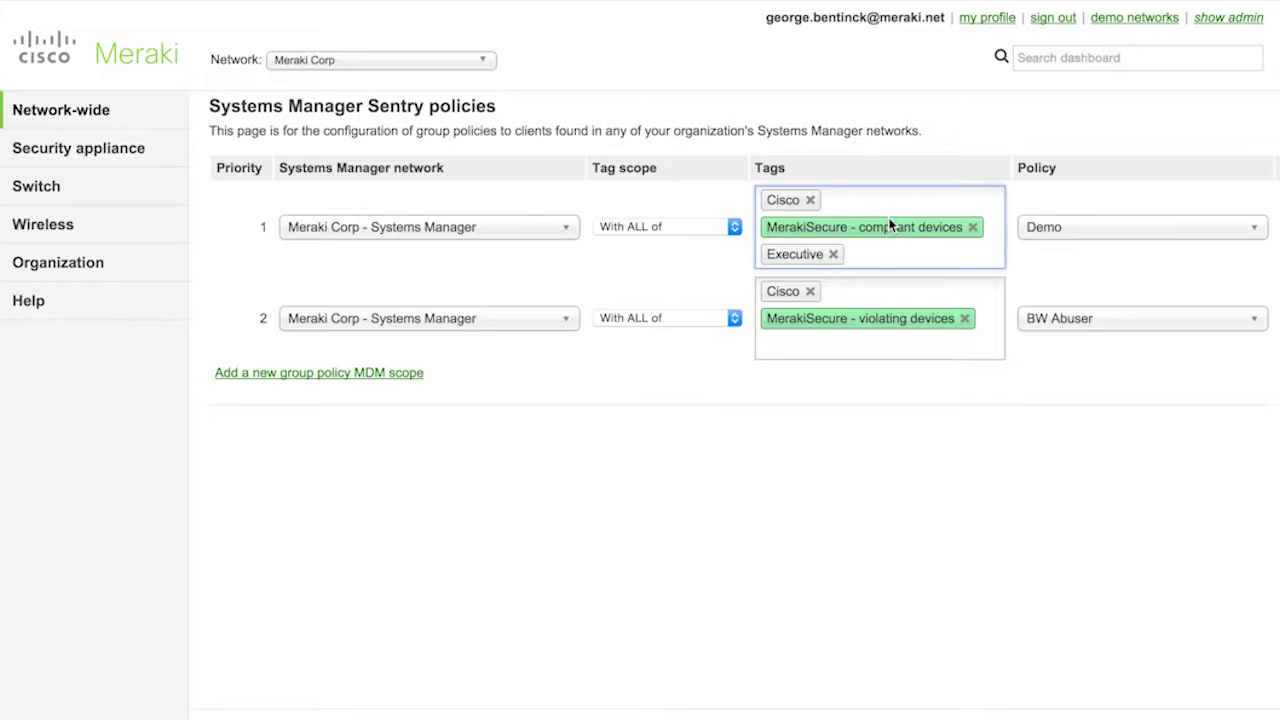
- Examine the tags available for the priority 1 policy, including Active Directory groups, device types, geofencing, security policy and schedule
click(894, 249)
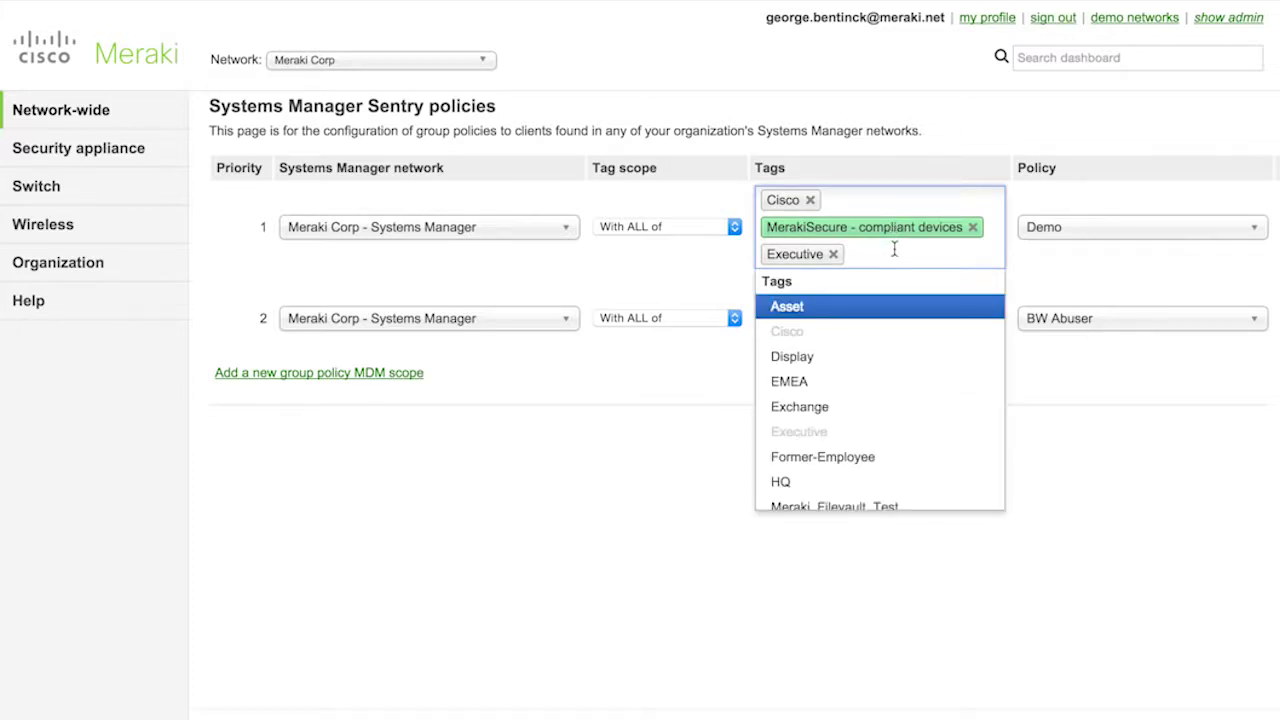
scroll(925, 400, down, 10)
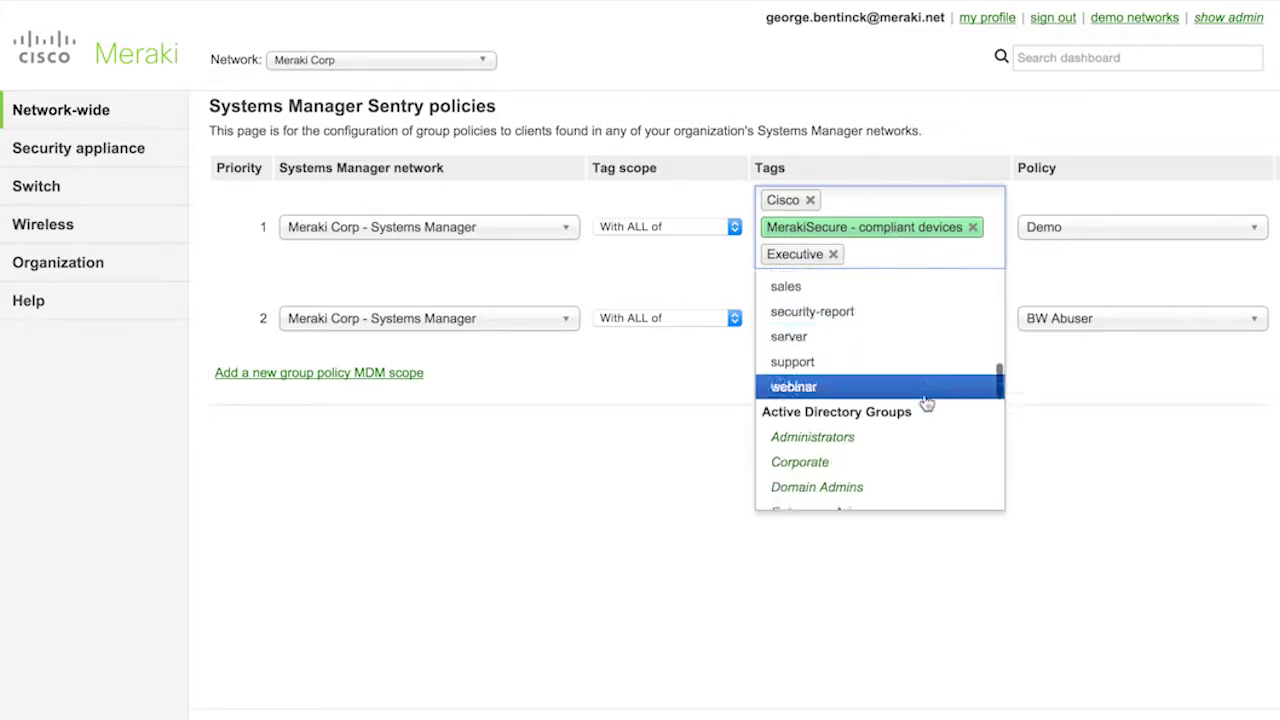
scroll(927, 402, down, 2)
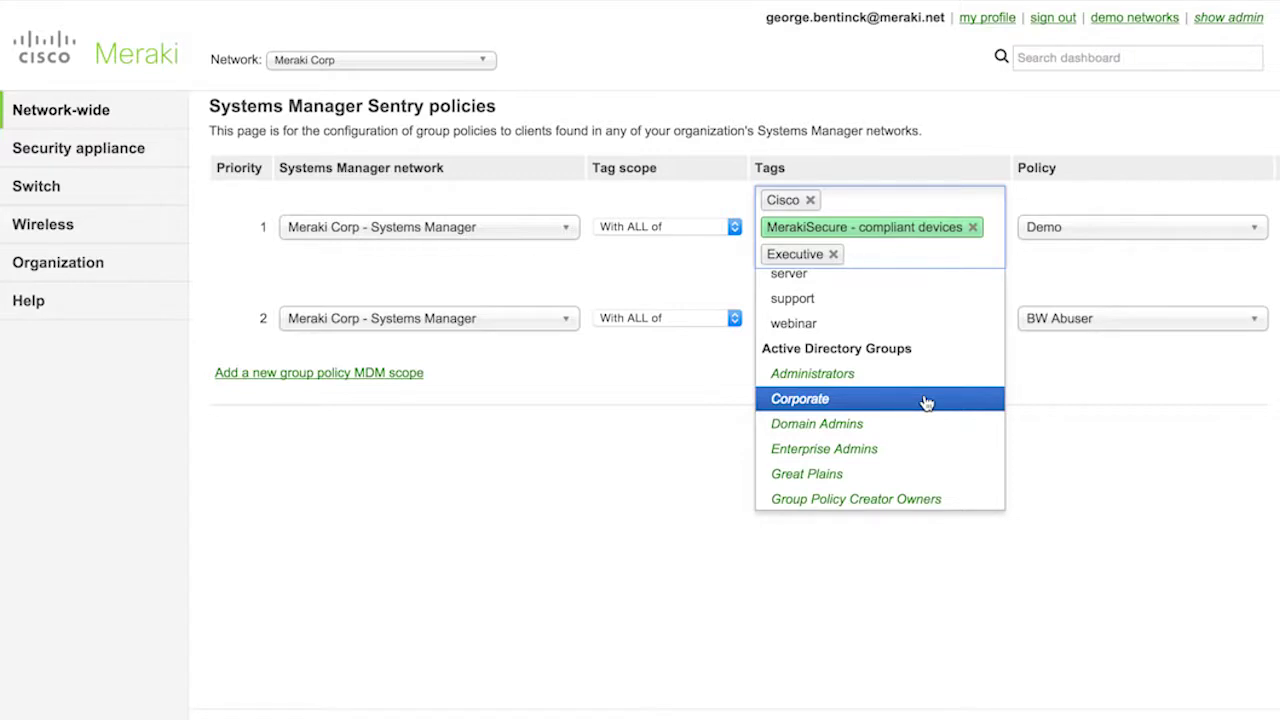
scroll(927, 402, down, 8)
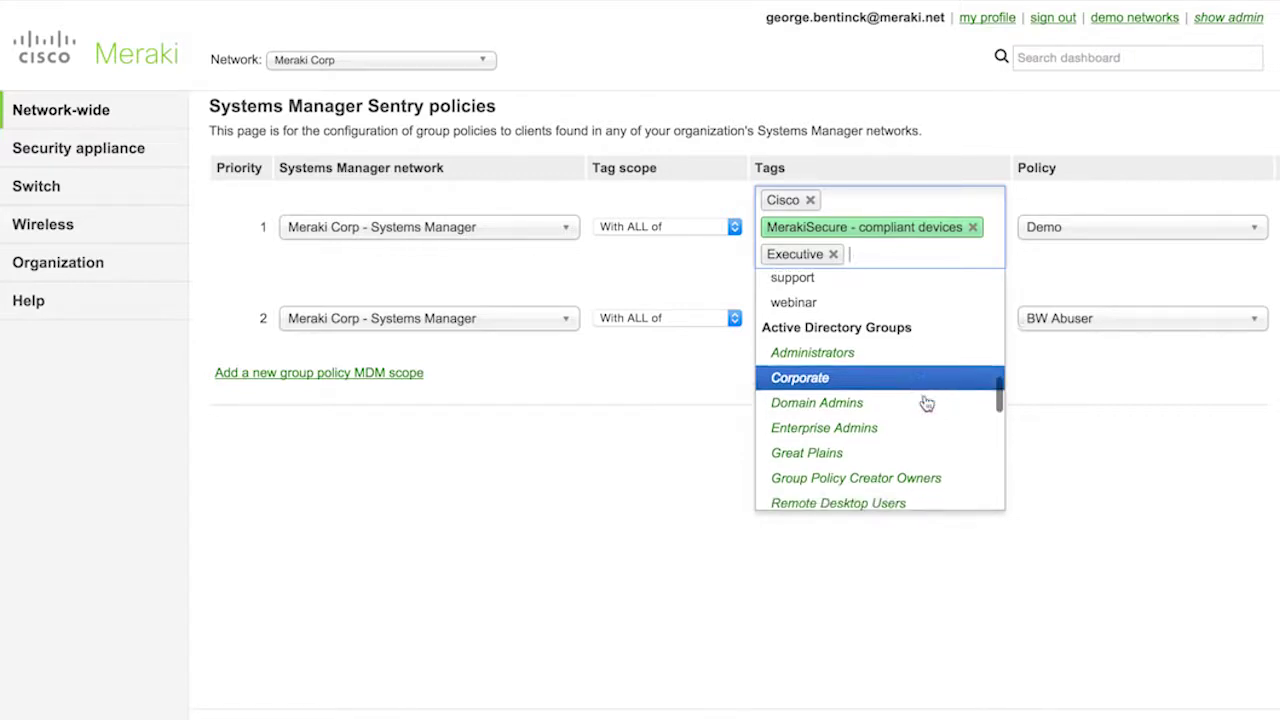
scroll(927, 402, up, 1)
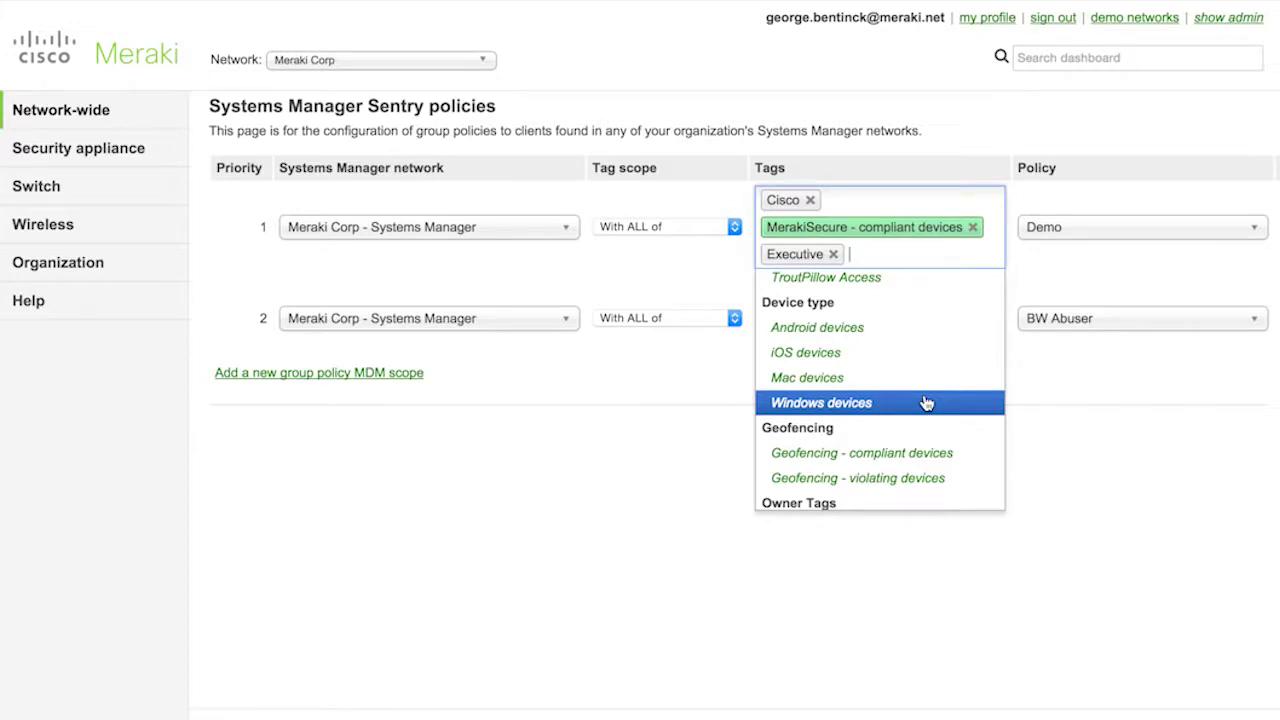
scroll(926, 402, down, 6)
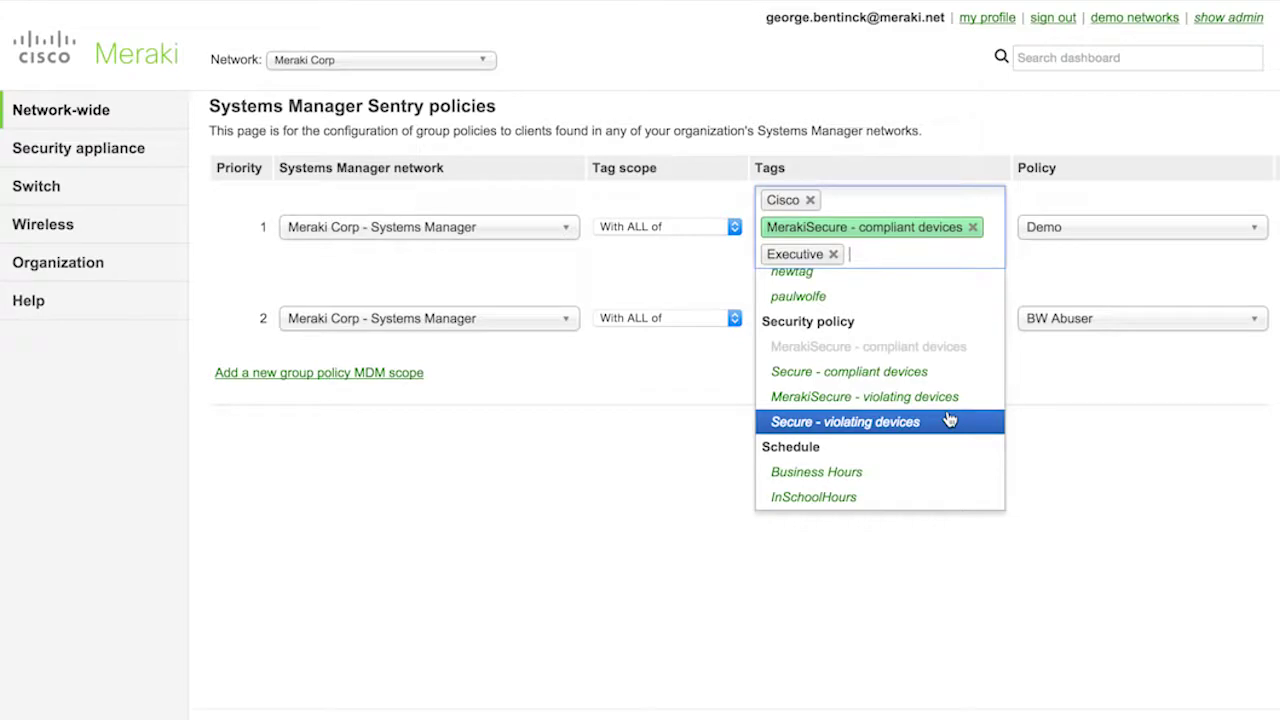
scroll(950, 420, up, 1)
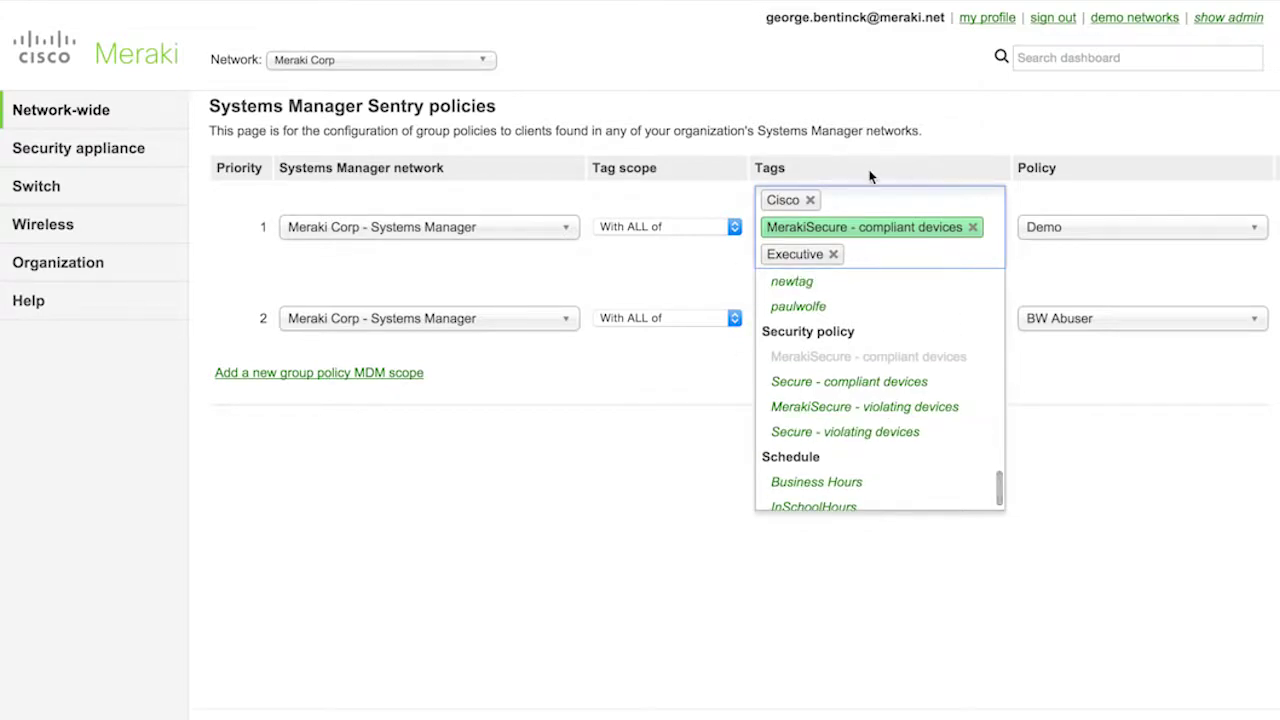
click(960, 158)
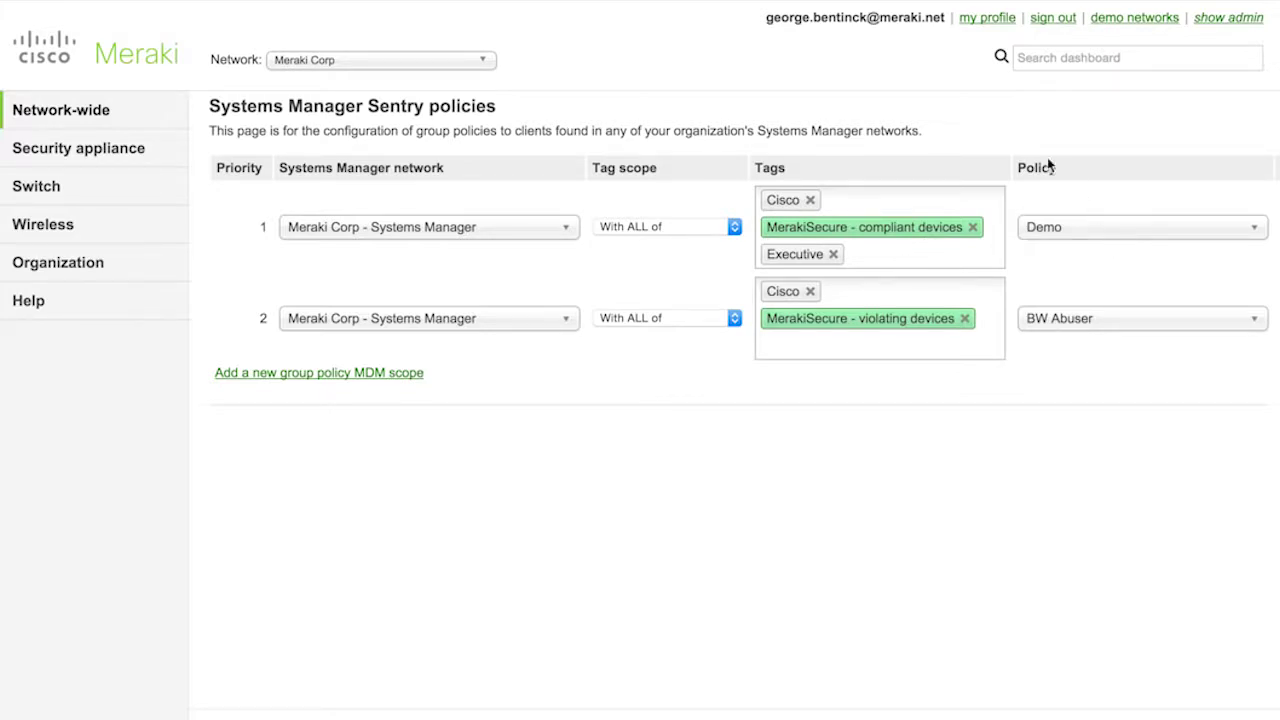
- Set the group policy applied by the priority 1 rule to Throttle video & music
click(1110, 240)
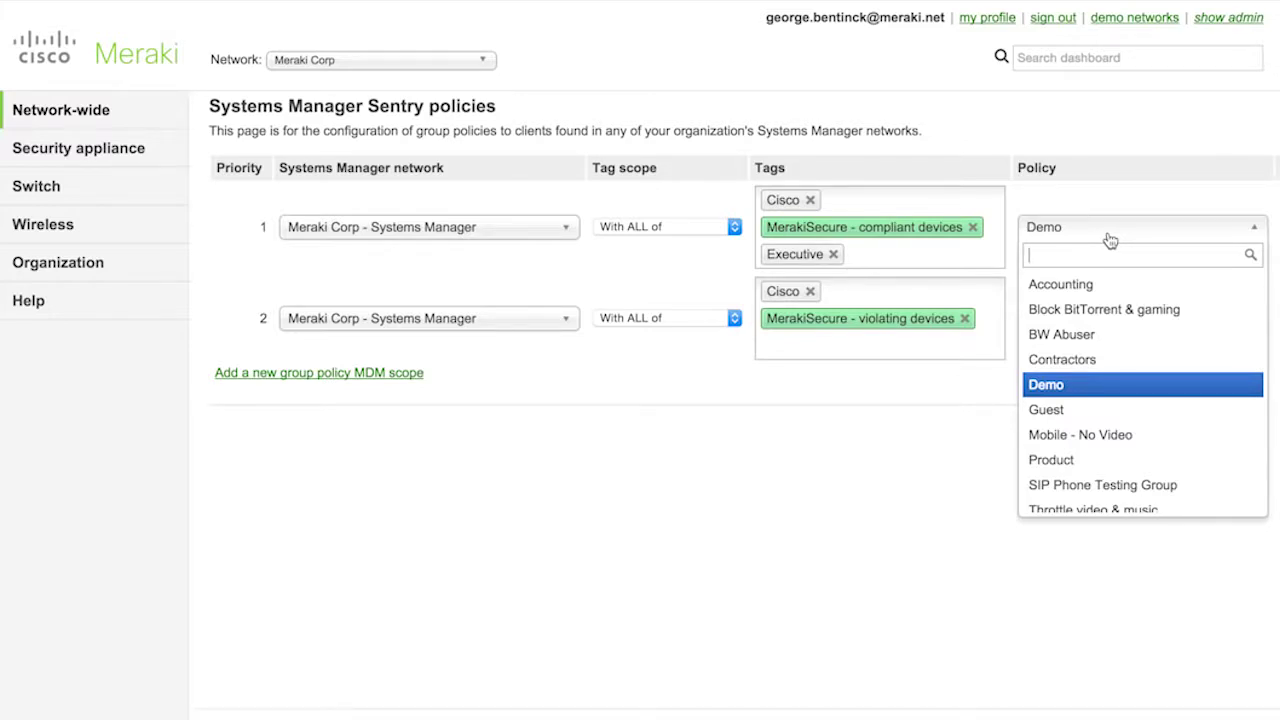
scroll(1115, 462, down, 1)
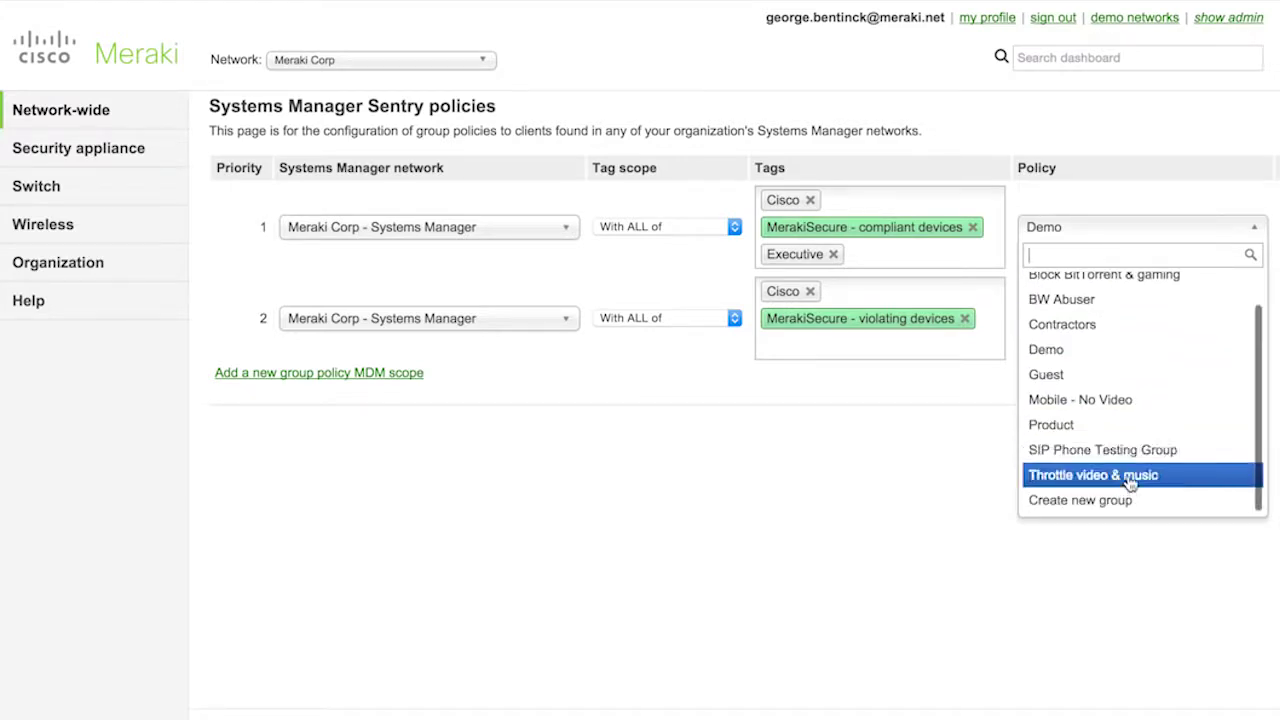
click(1128, 478)
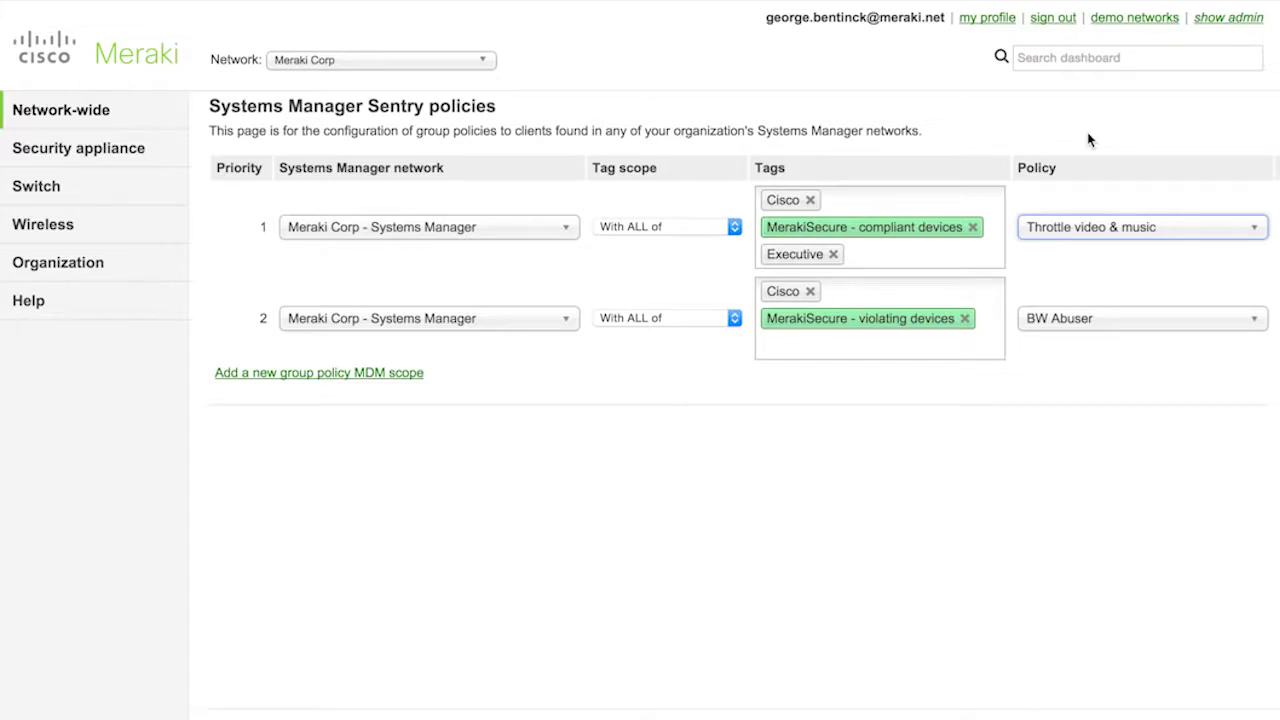
- Remove the Cisco, MerakiSecure - compliant devices and Executive tags from the priority 1 rule
click(810, 200)
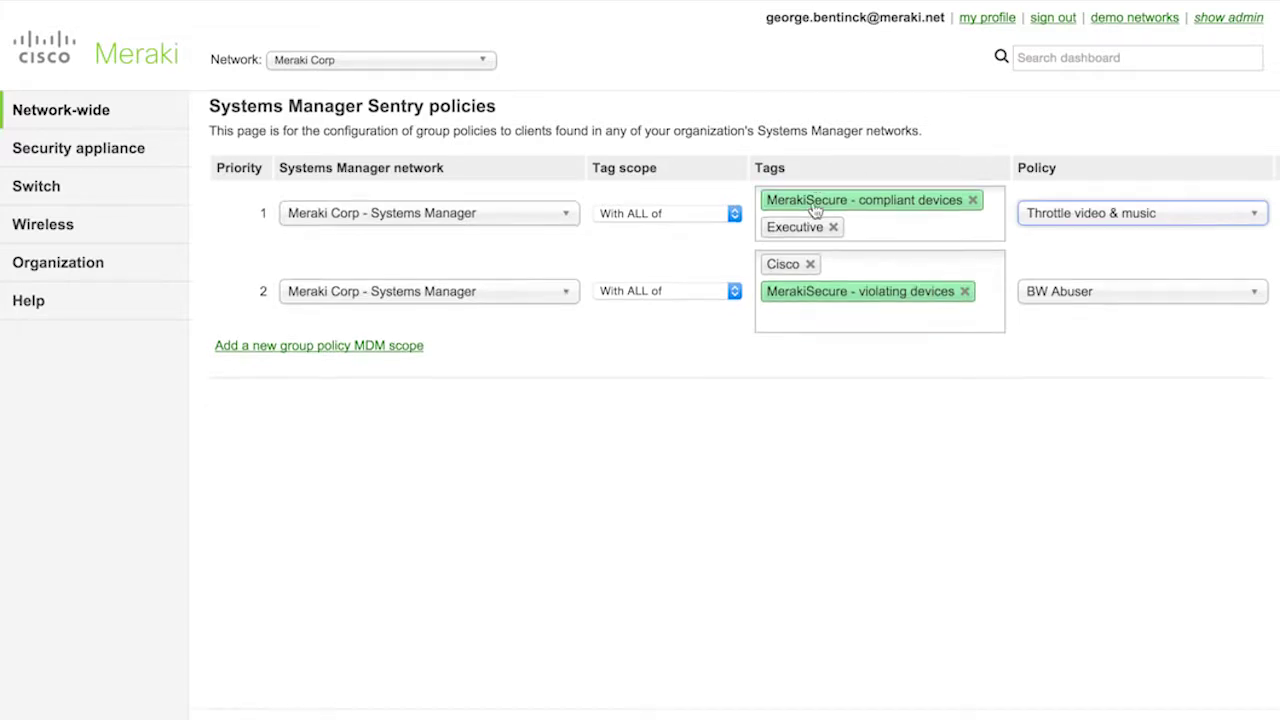
click(972, 200)
click(834, 201)
- Assign the employee tag to the priority 1 rule and add a new group policy MDM scope
click(904, 203)
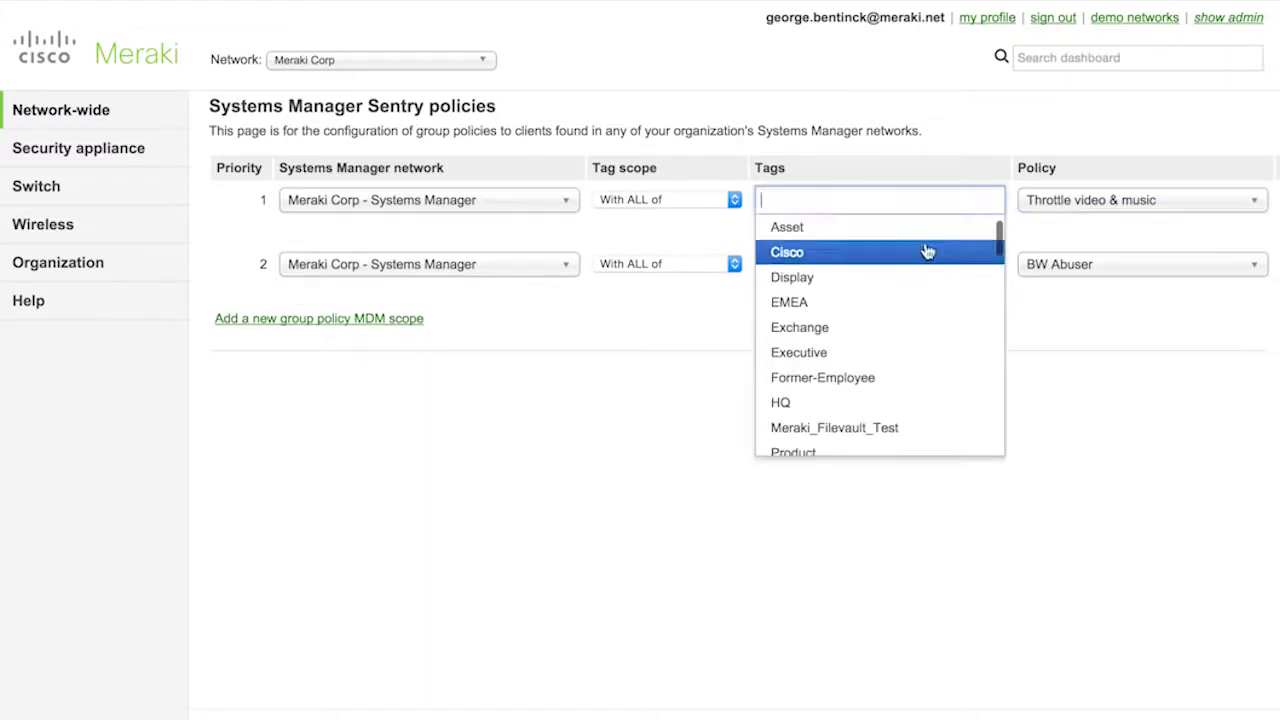
scroll(913, 318, down, 6)
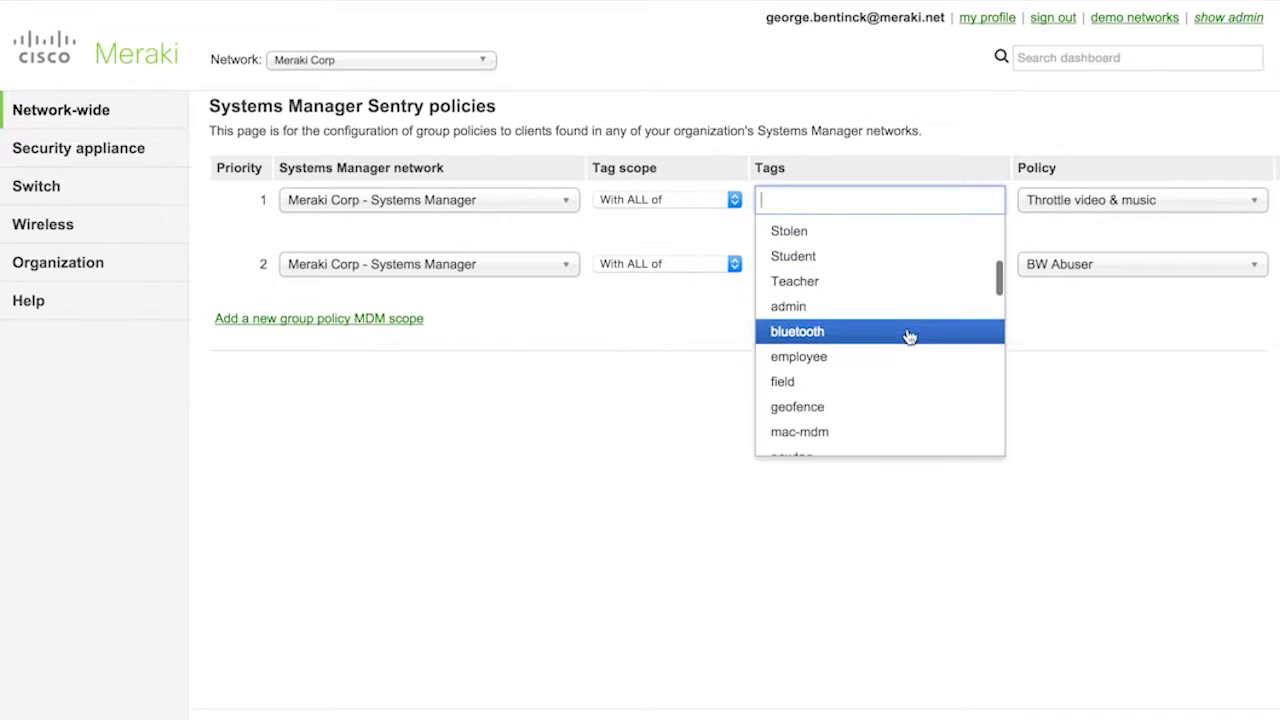
scroll(910, 337, down, 5)
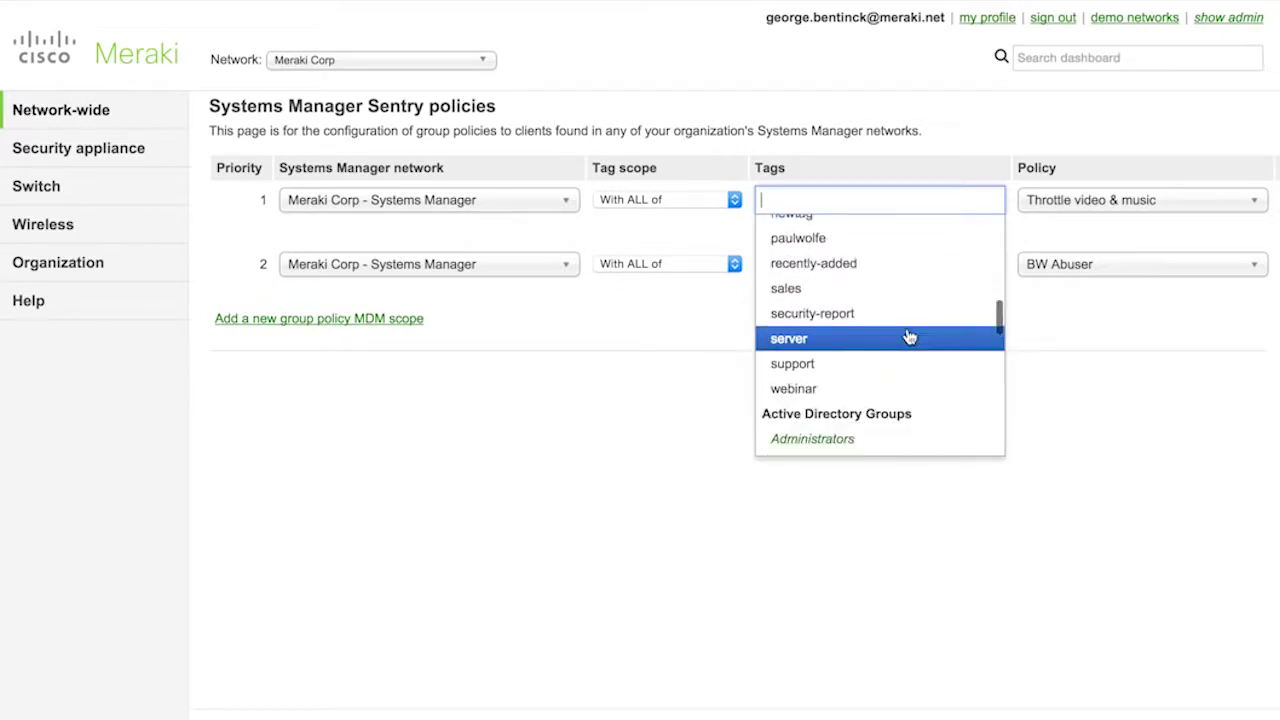
scroll(910, 337, down, 3)
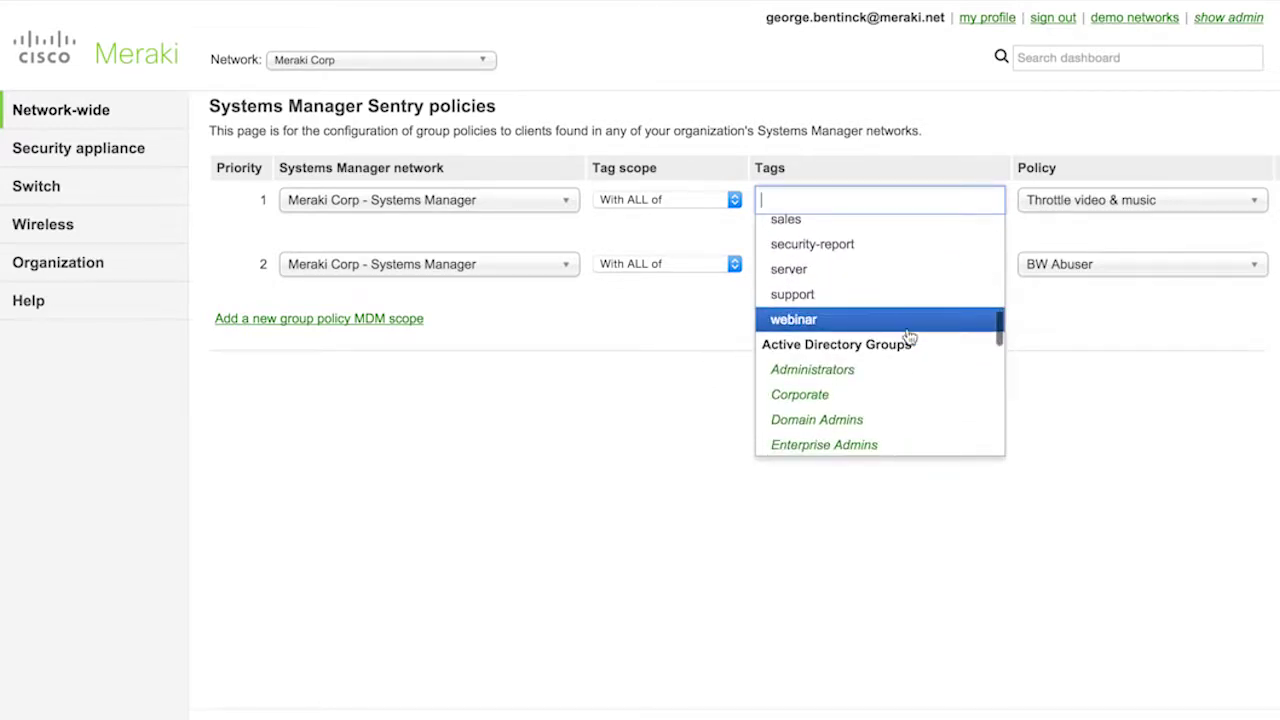
scroll(910, 337, down, 2)
scroll(910, 337, up, 4)
scroll(910, 337, up, 5)
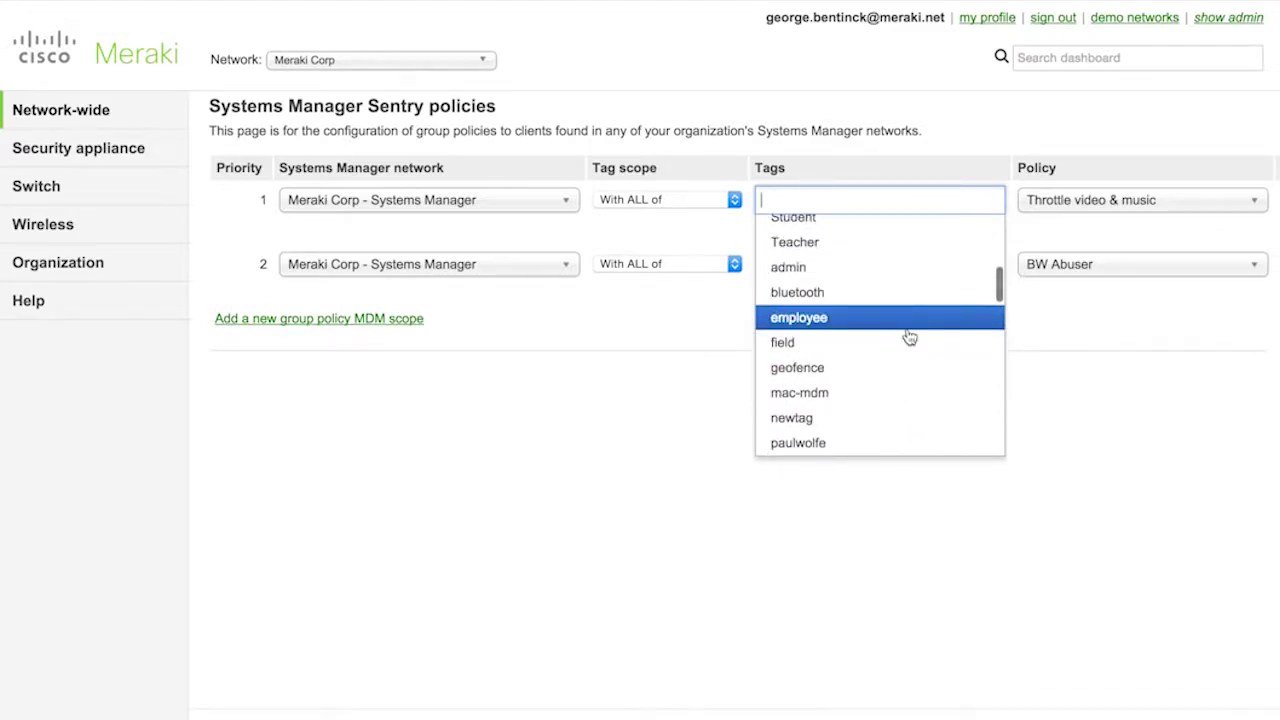
click(910, 337)
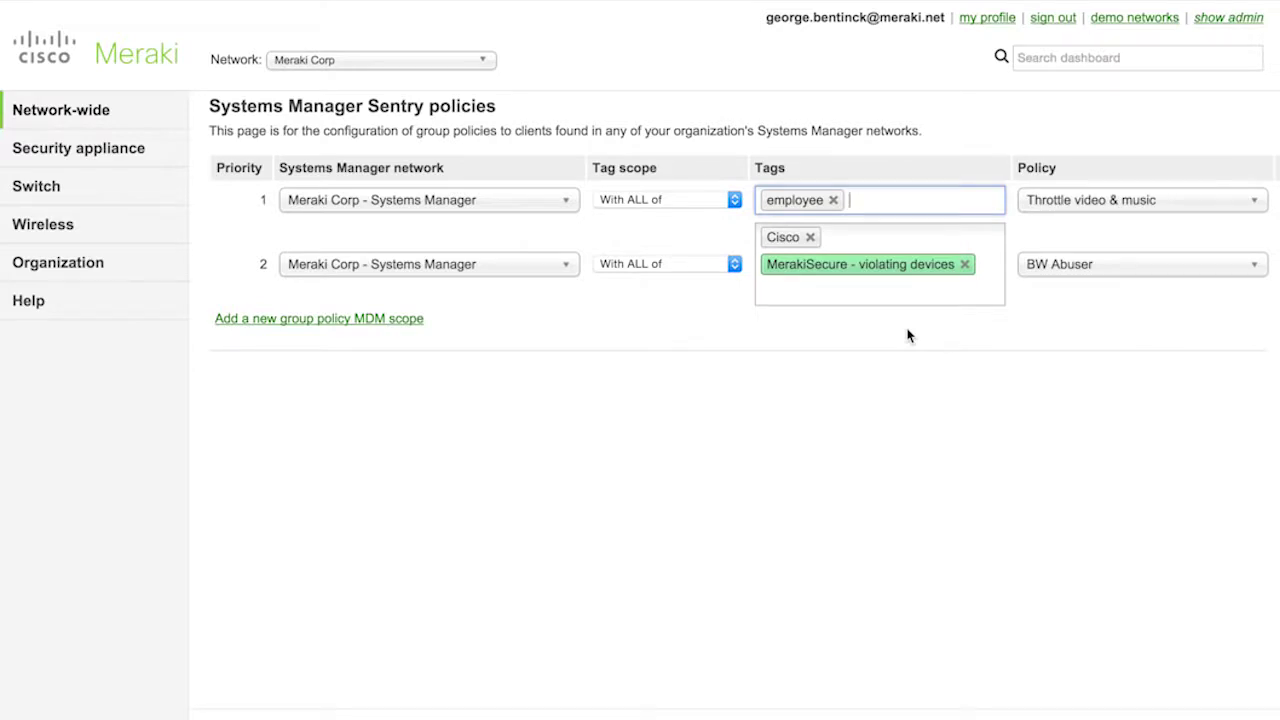
click(328, 318)
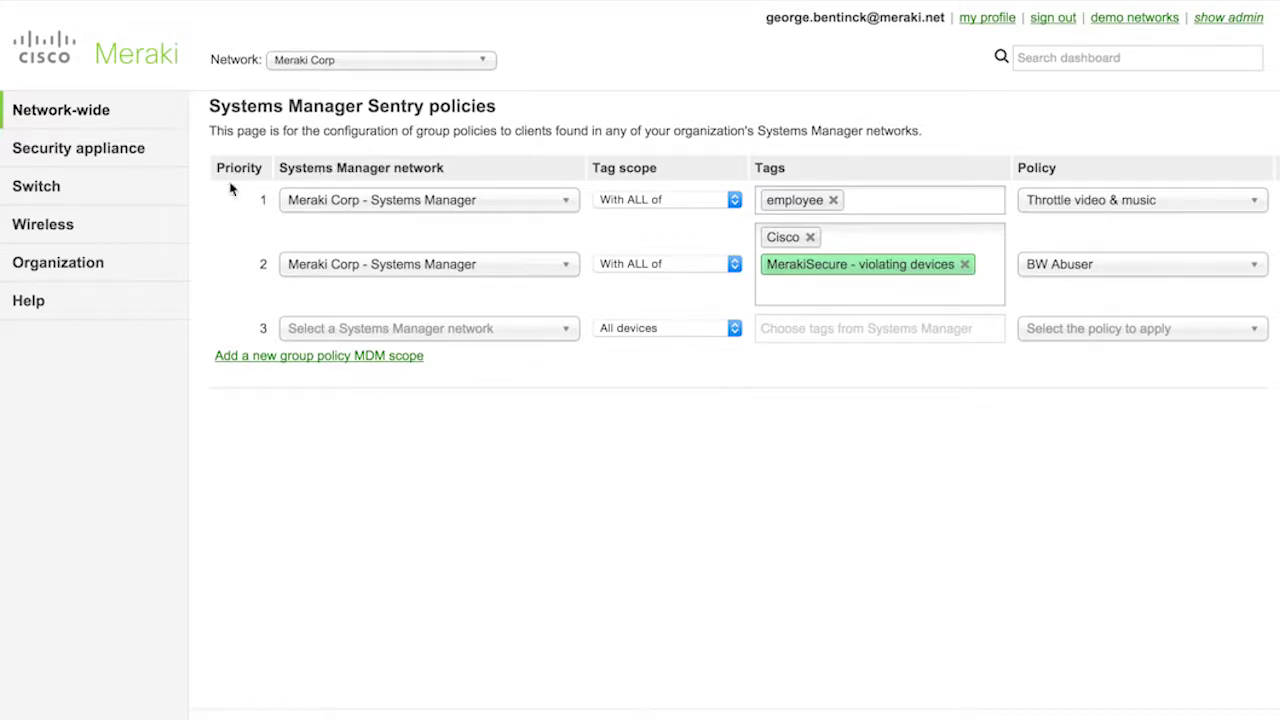
- Open the wireless access control settings for the Meraki-Corp SSID
mouse_move(110, 222)
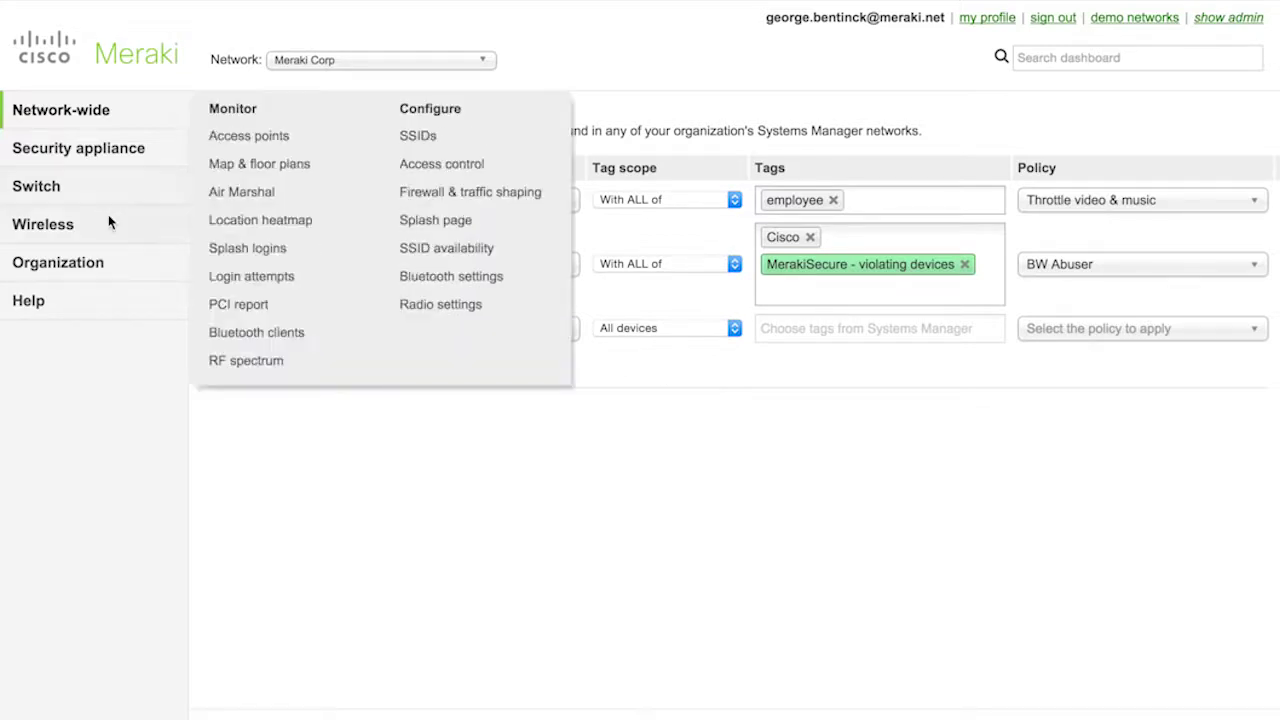
click(422, 170)
click(689, 106)
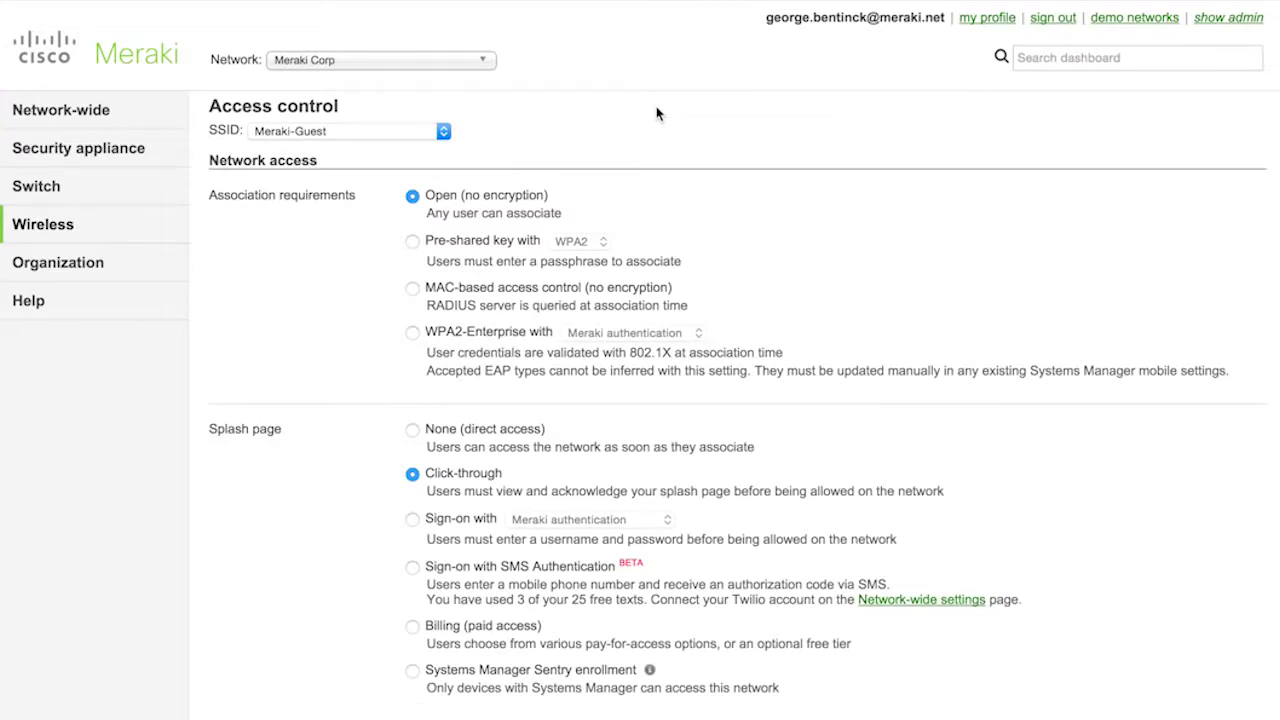
click(447, 134)
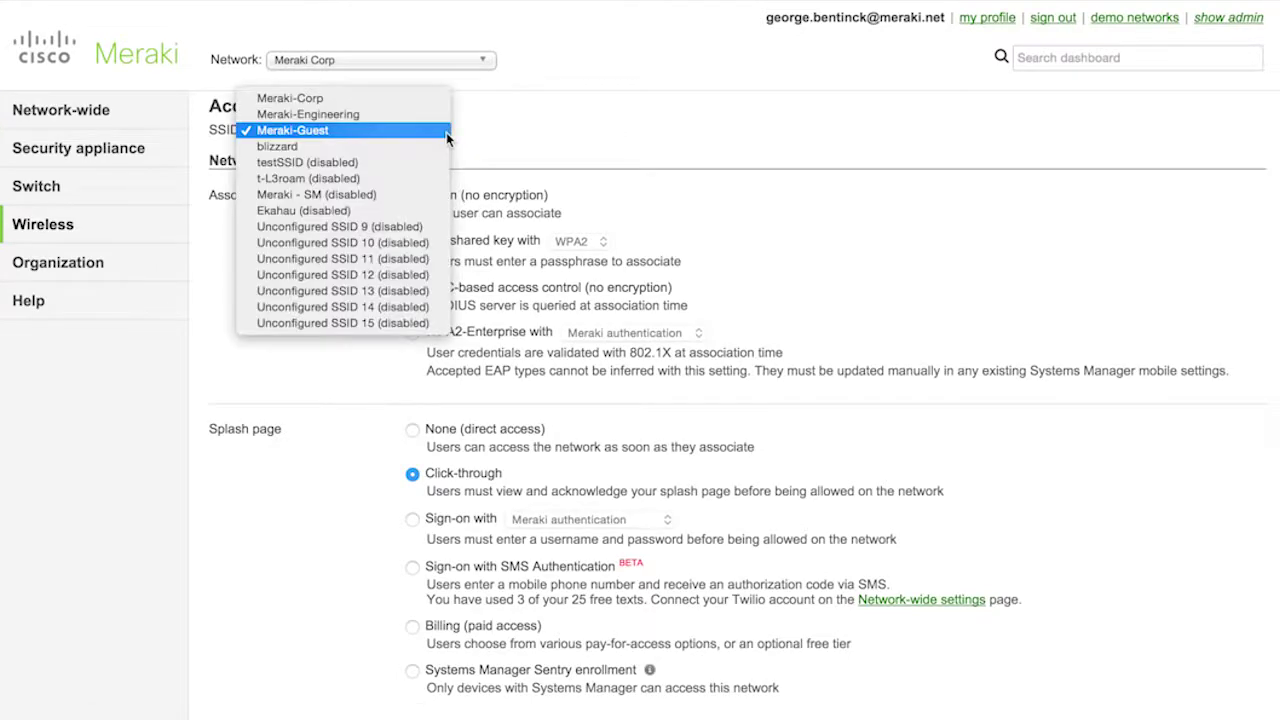
click(779, 163)
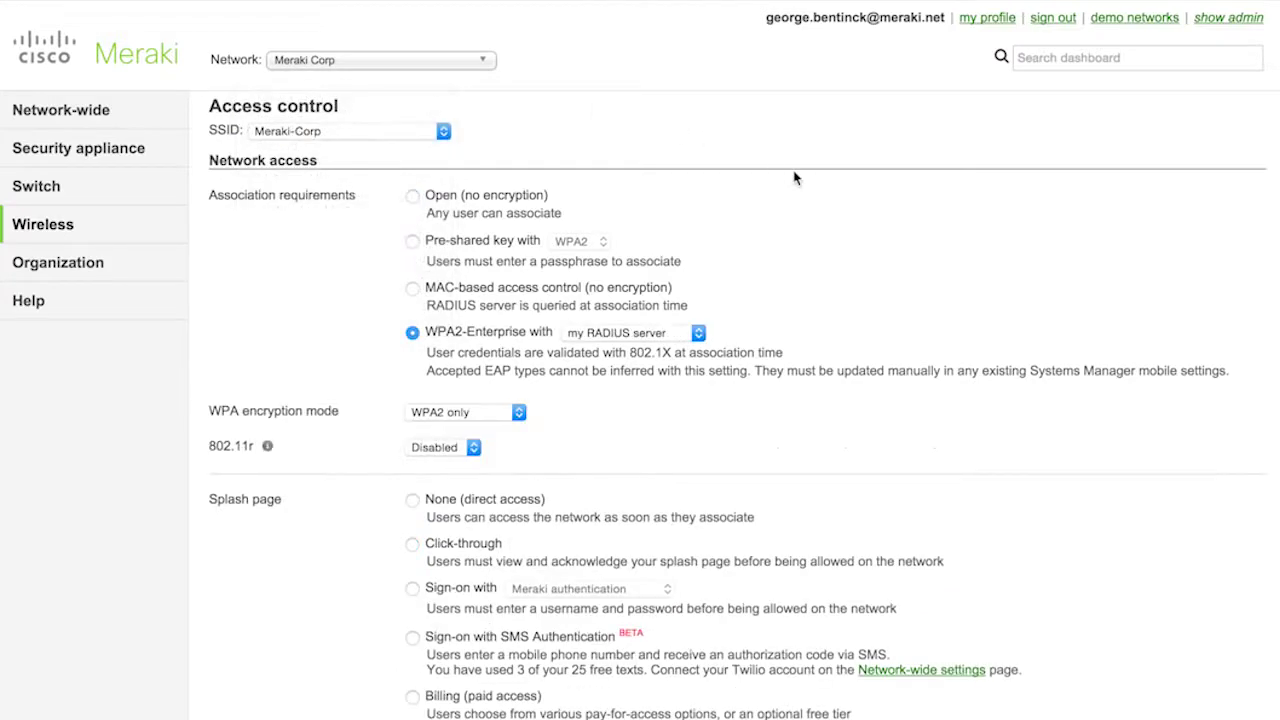
- Set WPA2-Enterprise authentication for the Meraki-Corp SSID to Meraki authentication
scroll(794, 177, down, 2)
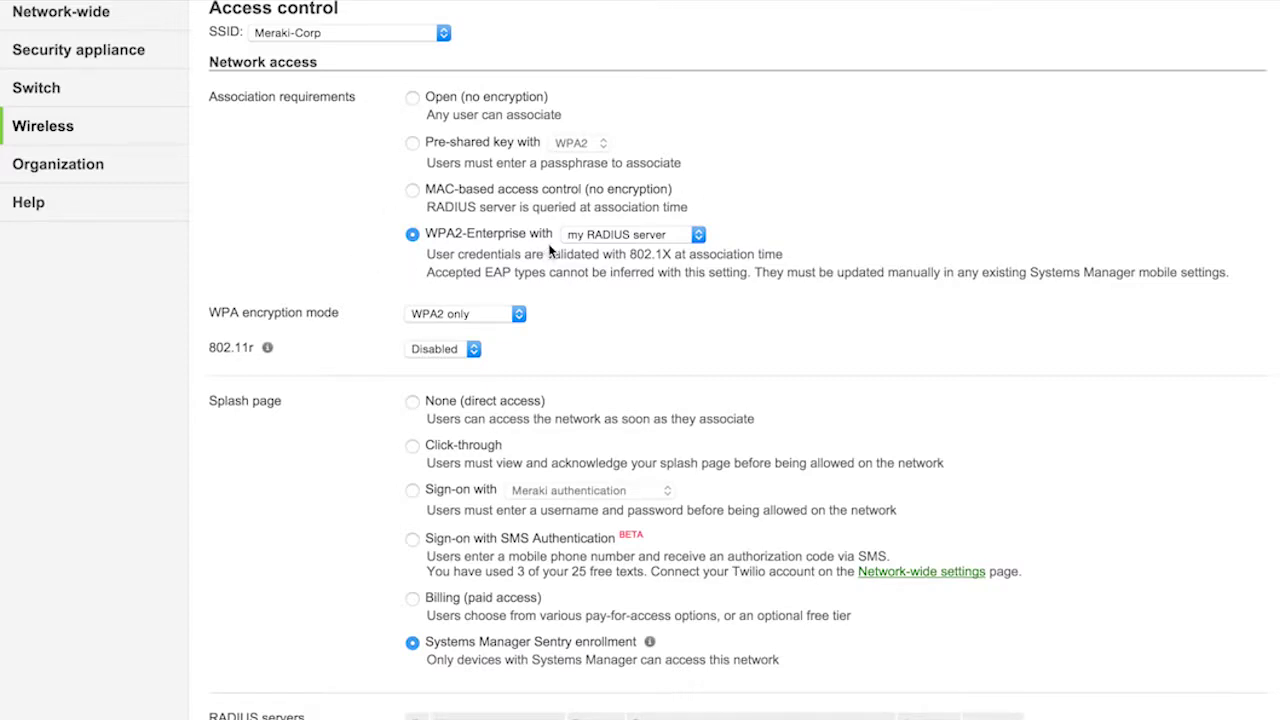
click(608, 236)
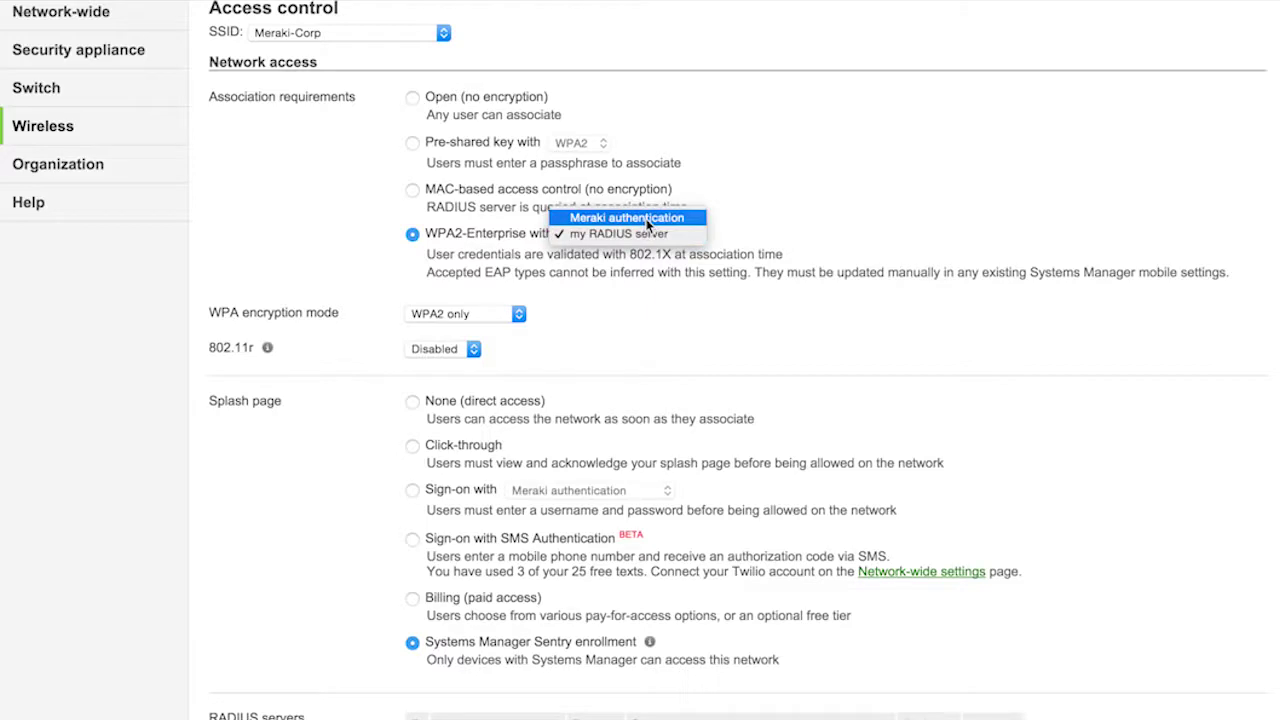
click(648, 219)
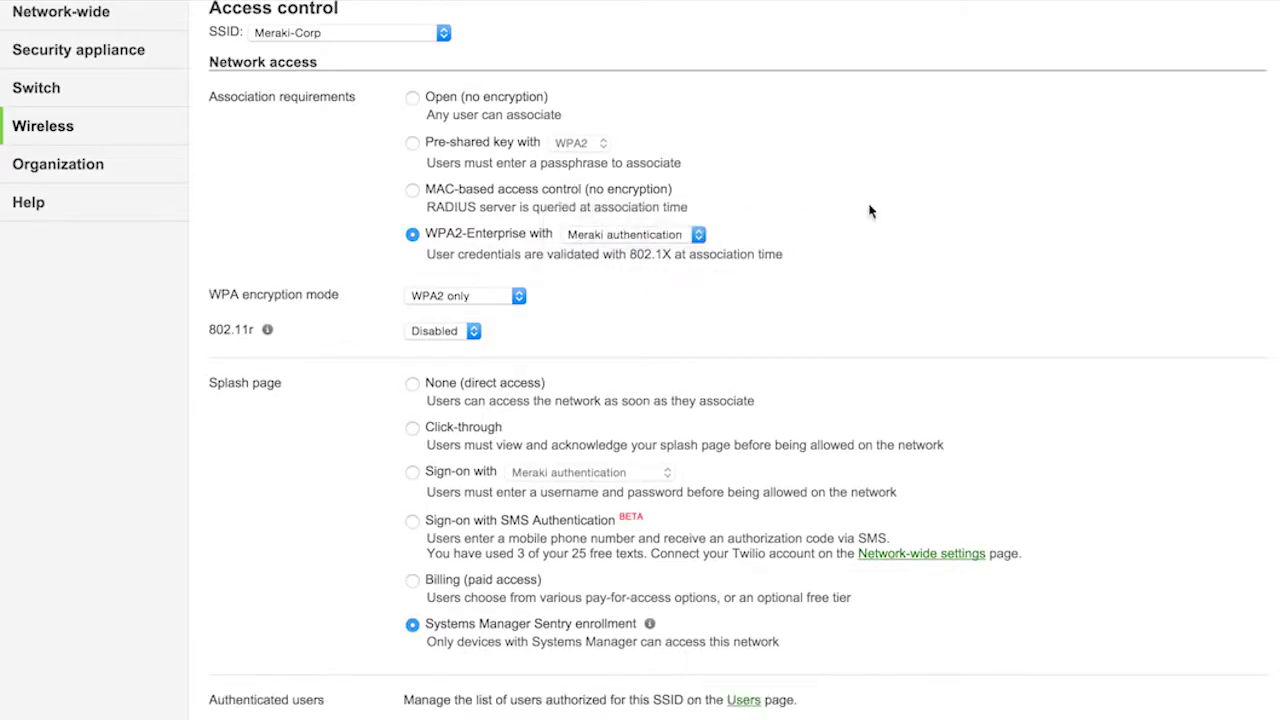
- Add the Meraki Corp - Systems Manager : Cisco tag to the SSID's Systems Manager Sentry Wi-Fi security
scroll(926, 254, down, 5)
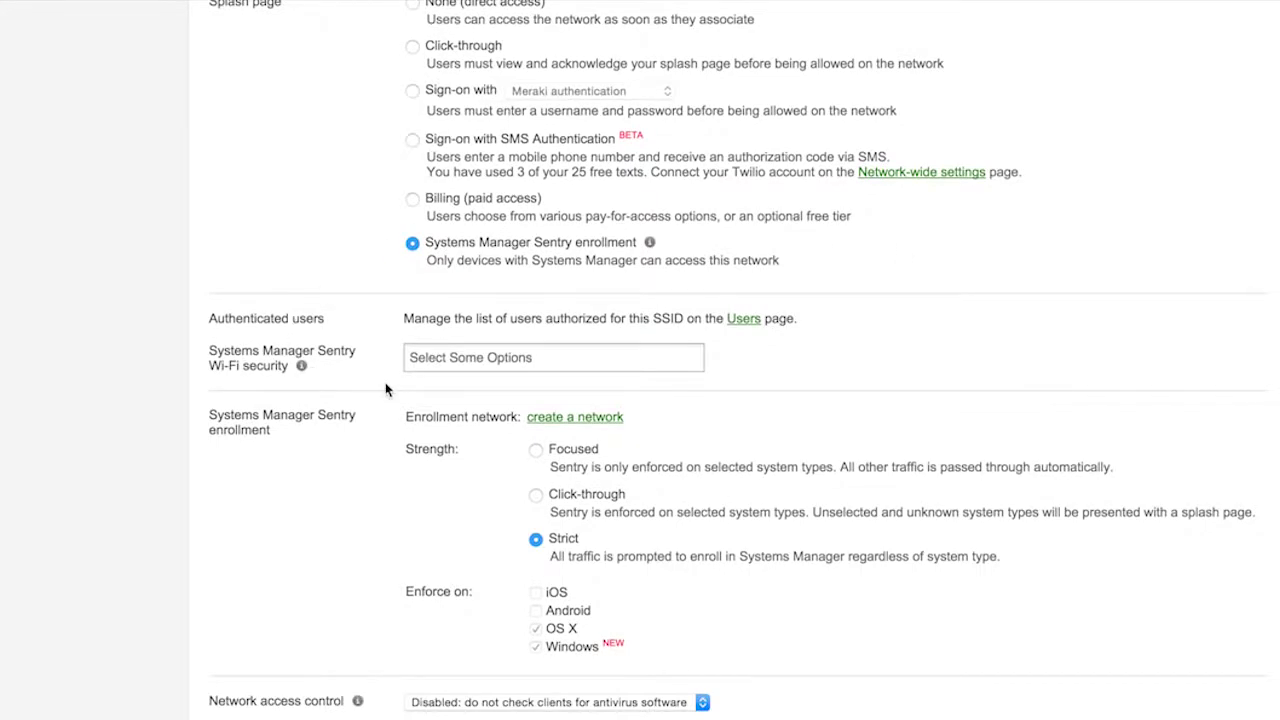
click(455, 364)
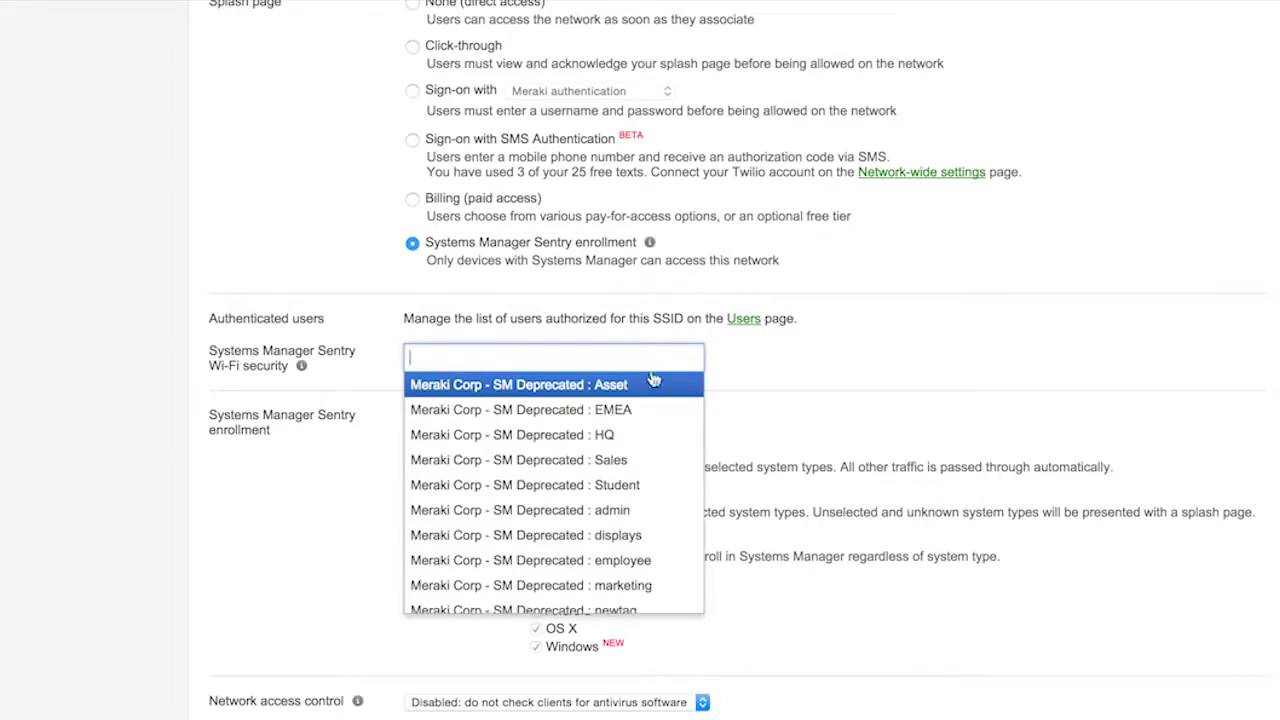
scroll(641, 468, down, 6)
scroll(641, 468, up, 5)
scroll(641, 468, down, 6)
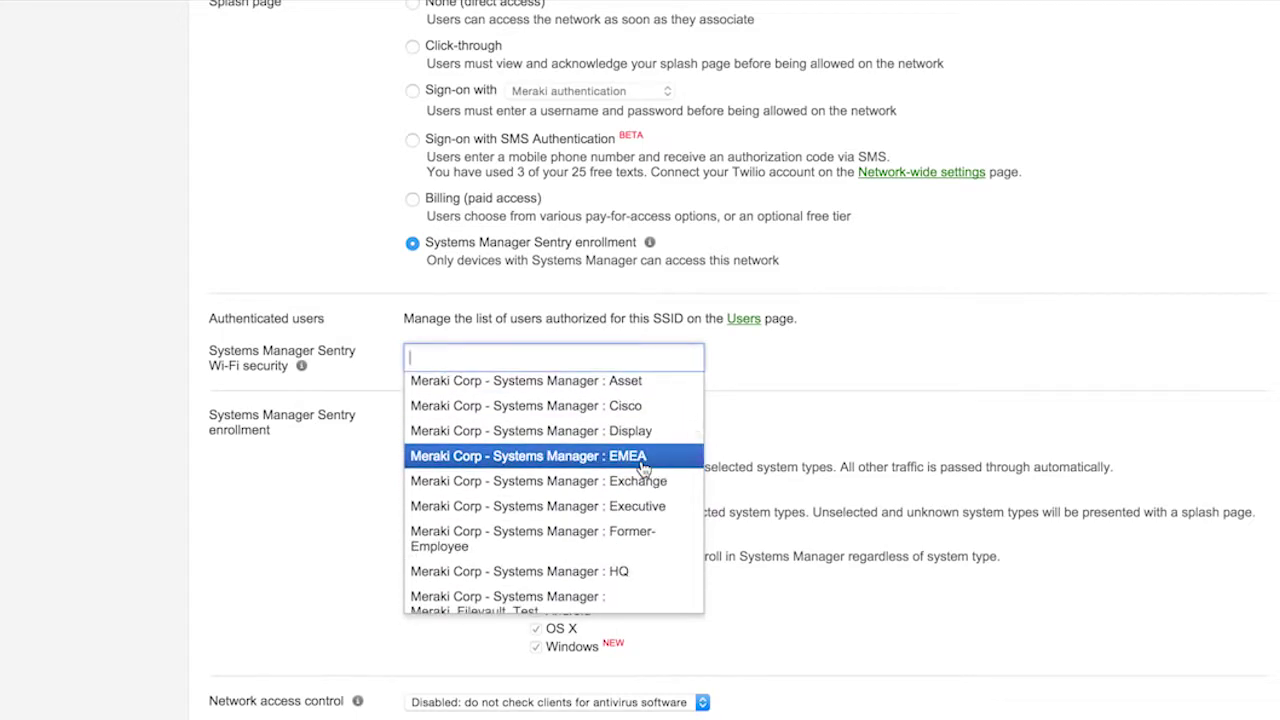
scroll(641, 467, down, 1)
scroll(642, 468, up, 3)
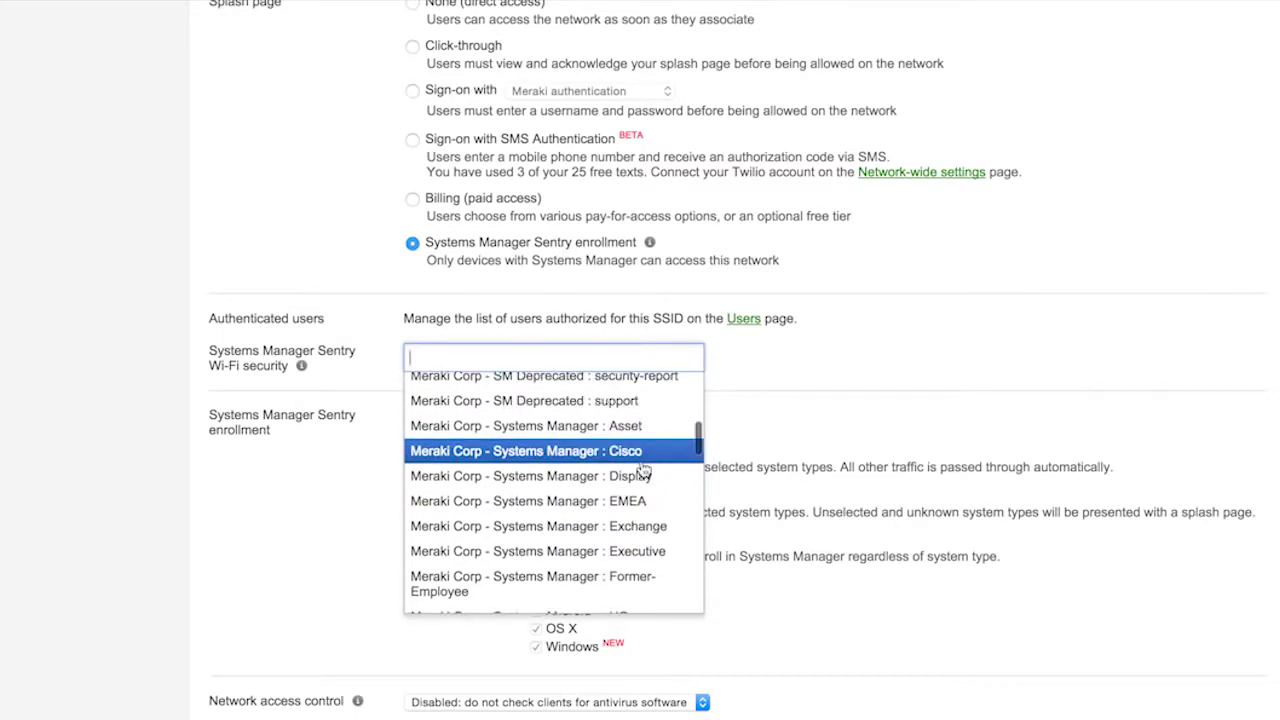
click(641, 458)
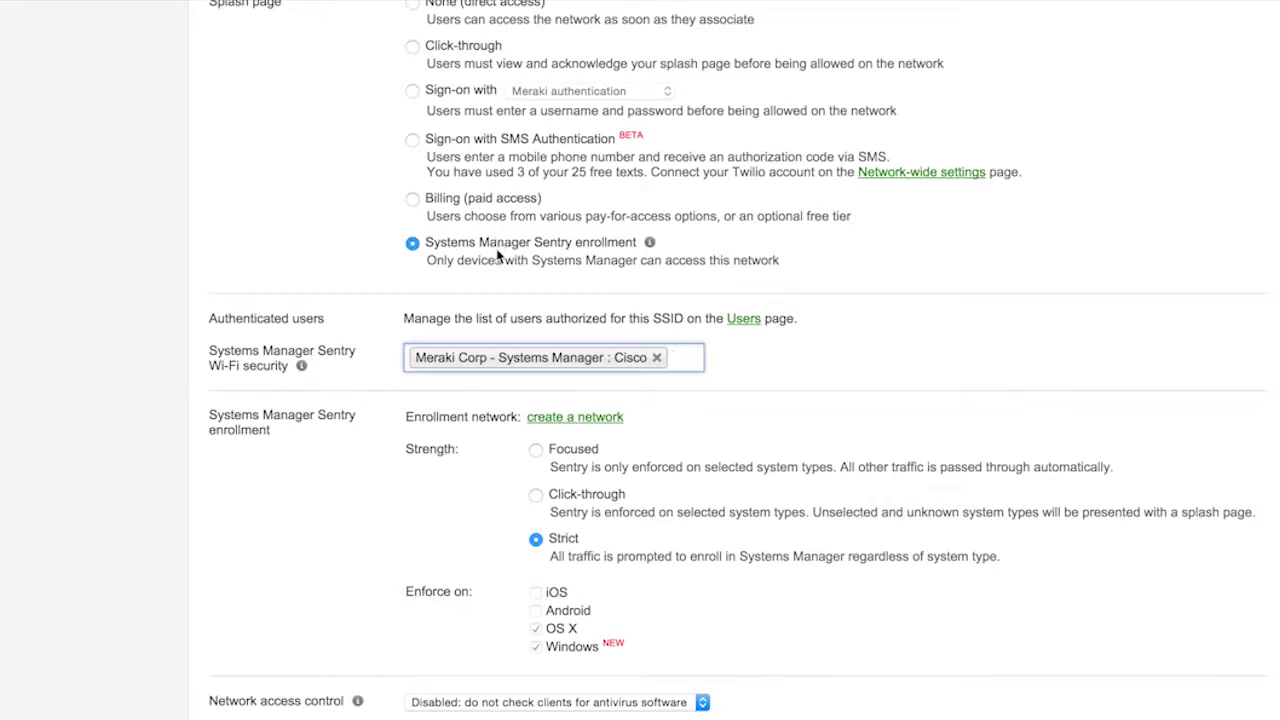
scroll(210, 568, down, 3)
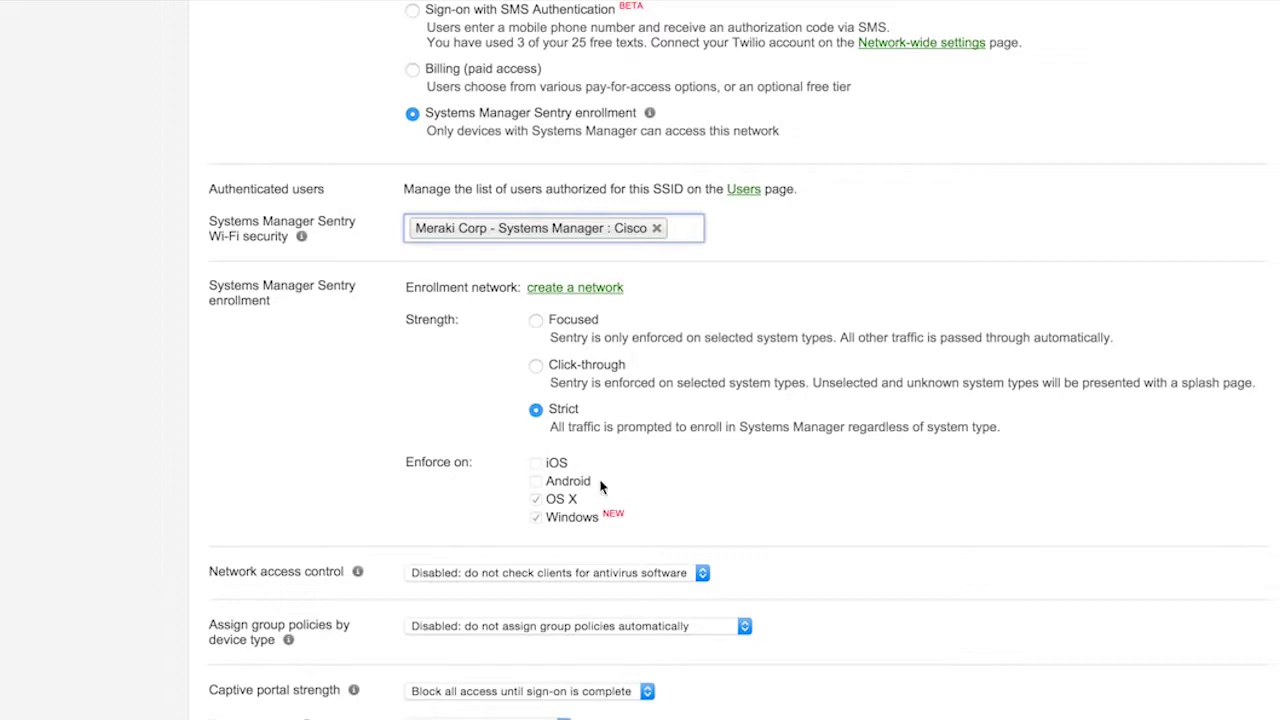
click(643, 488)
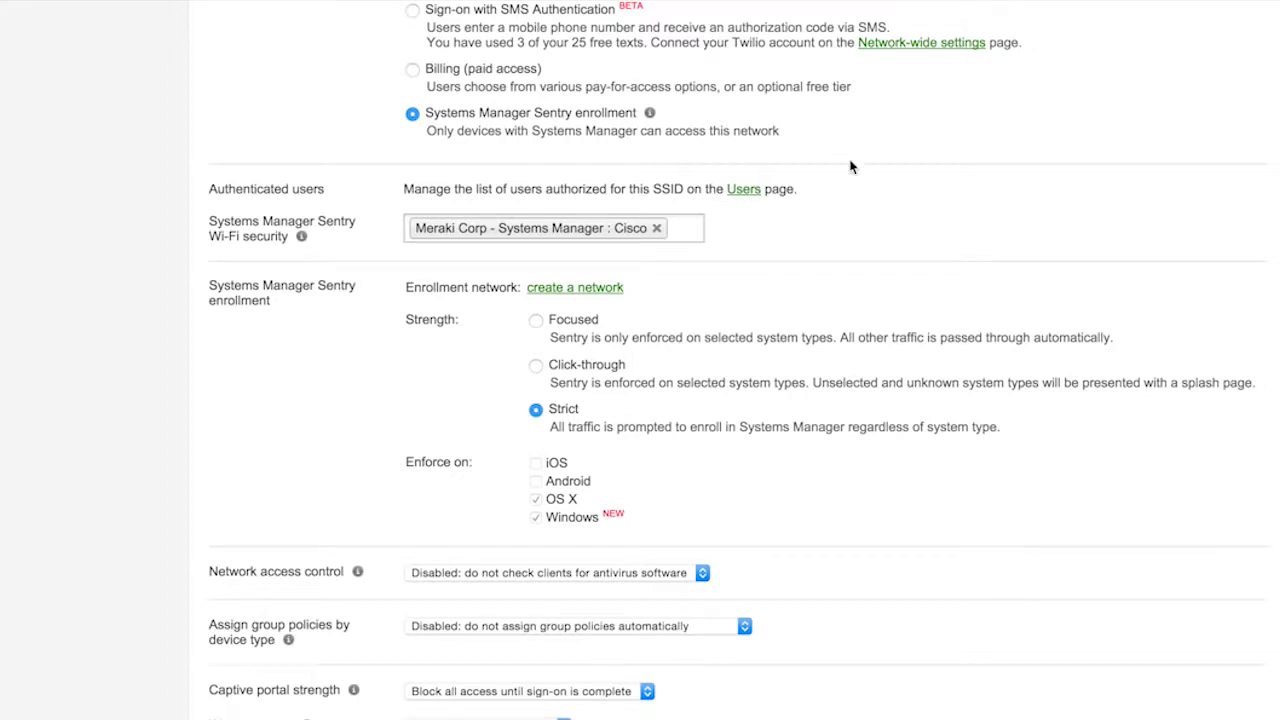
- Leave the access control page without saving and open the security appliance's Client VPN settings
scroll(848, 140, up, 10)
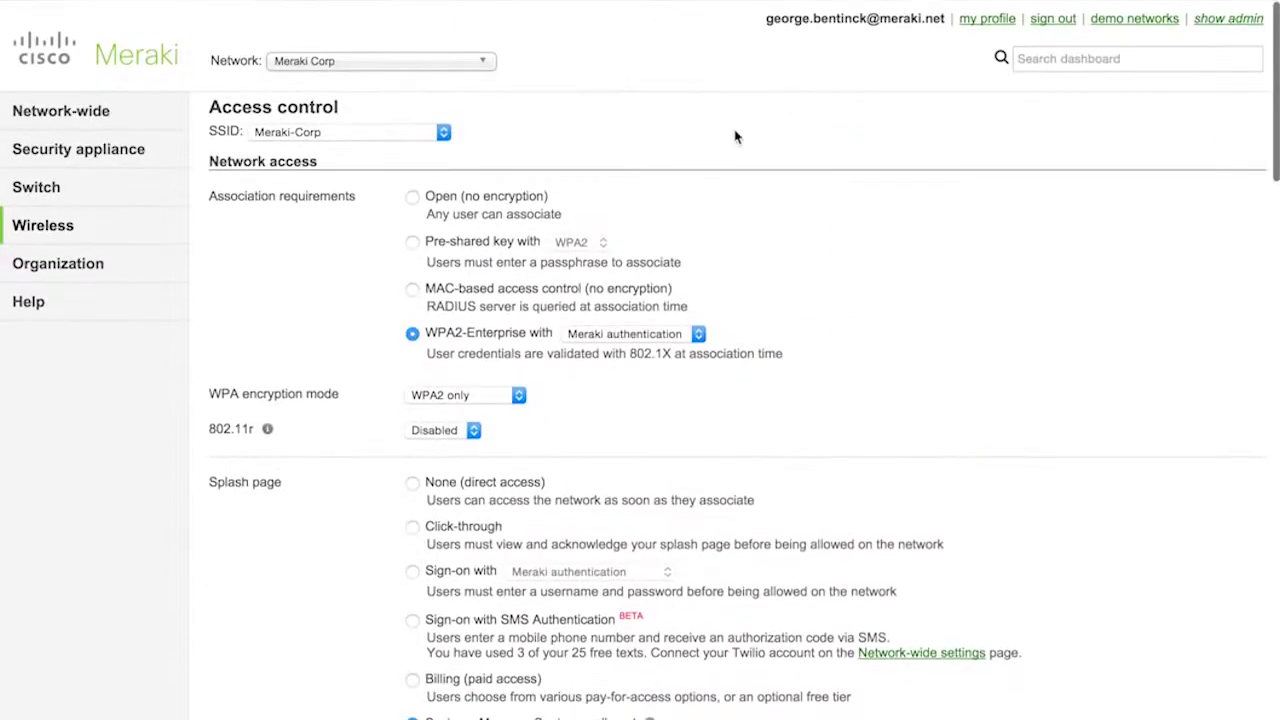
mouse_move(151, 165)
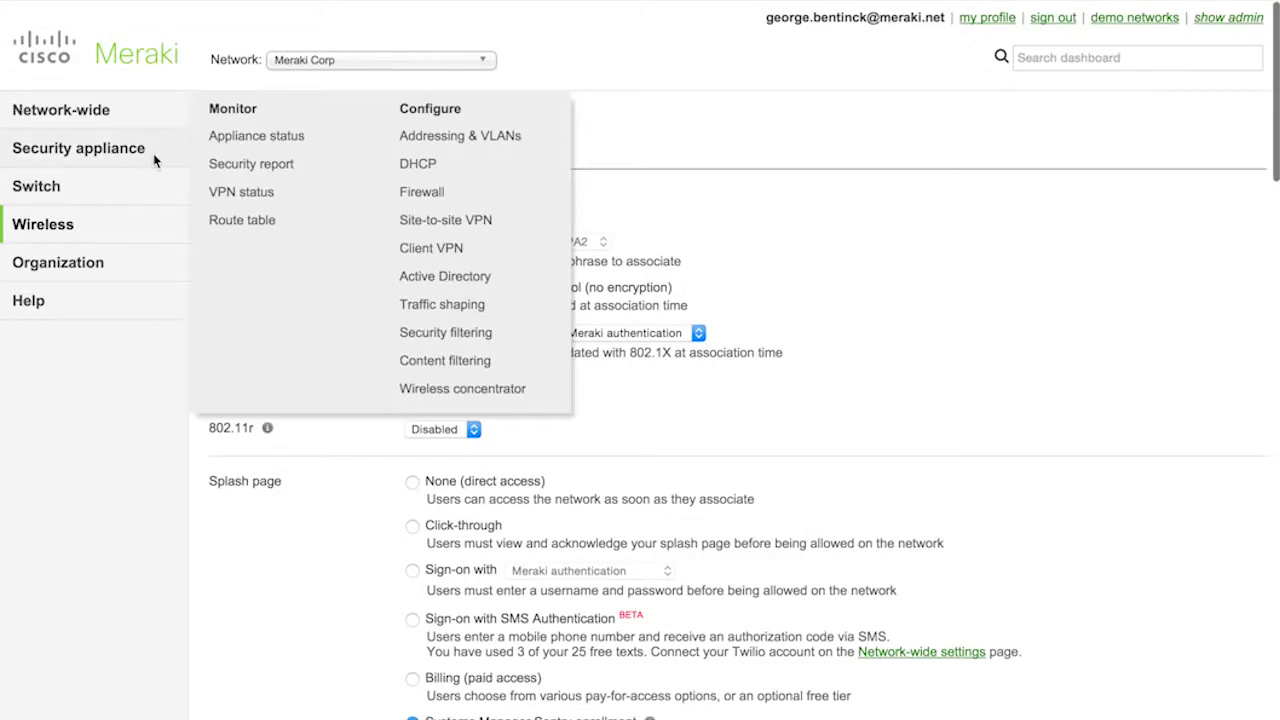
click(434, 252)
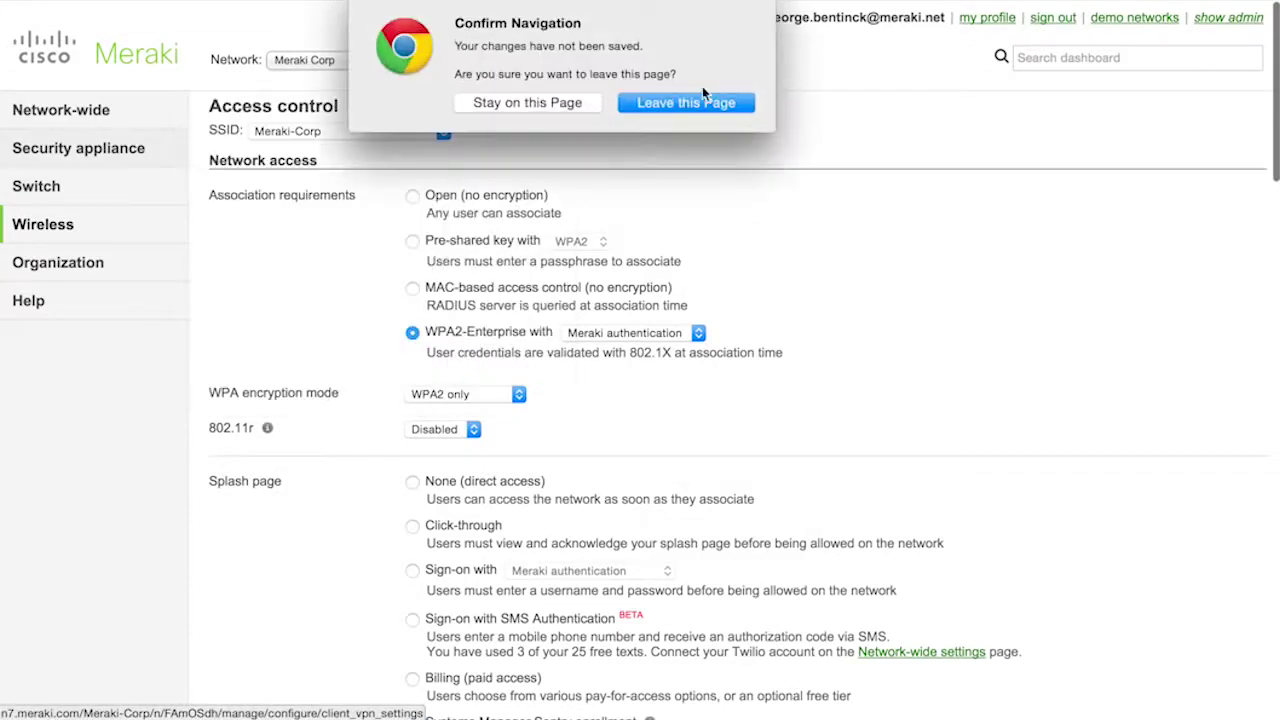
click(698, 103)
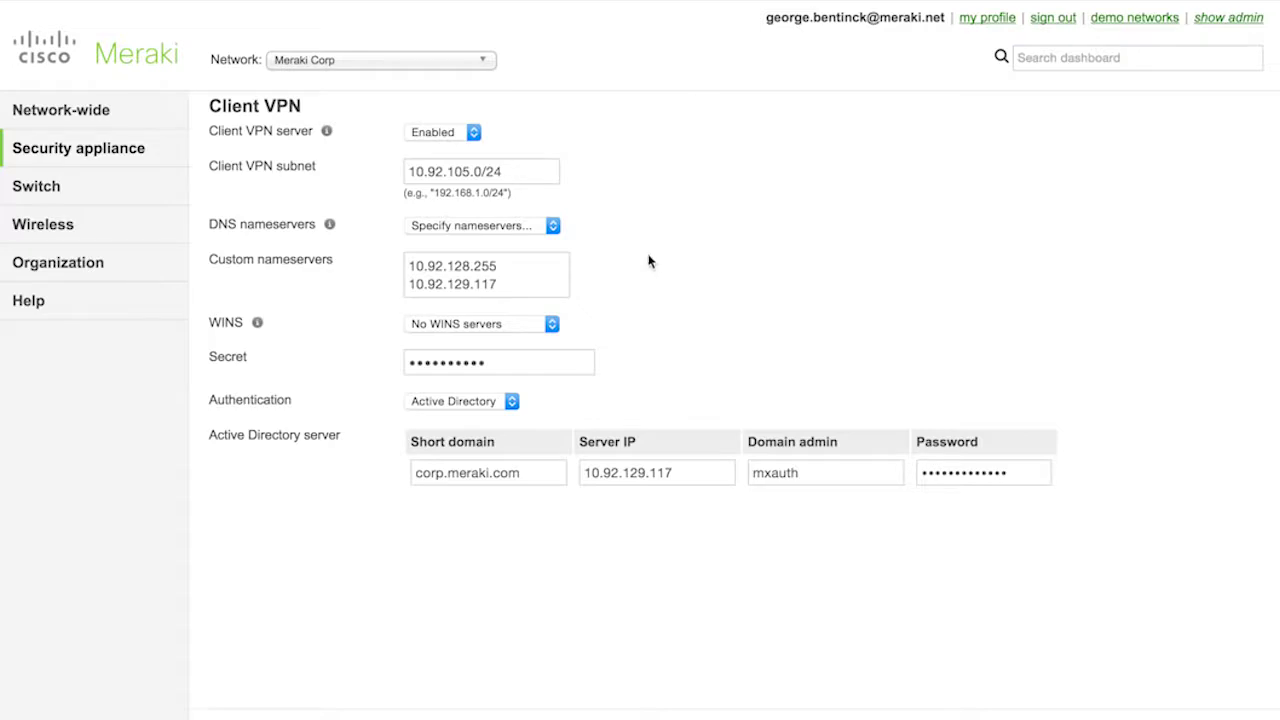
- Set Client VPN authentication to Meraki cloud and enable Systems Manager Sentry VPN security
scroll(753, 325, down, 2)
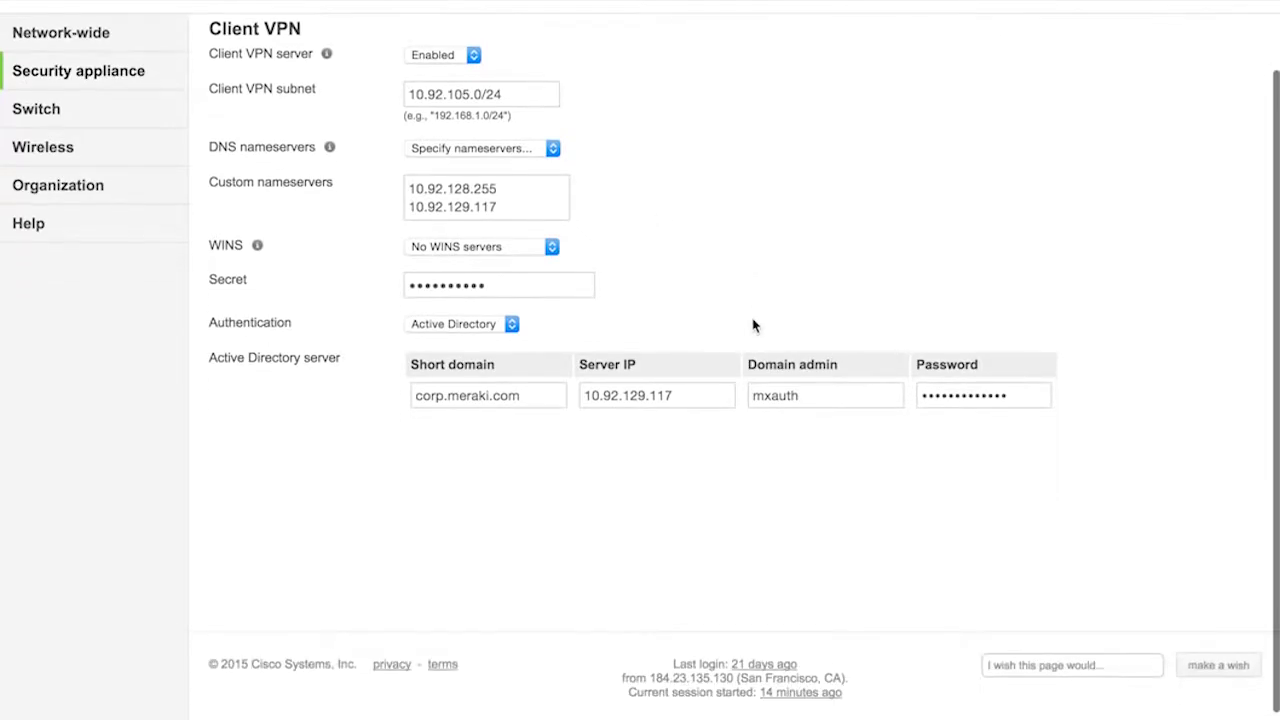
click(499, 327)
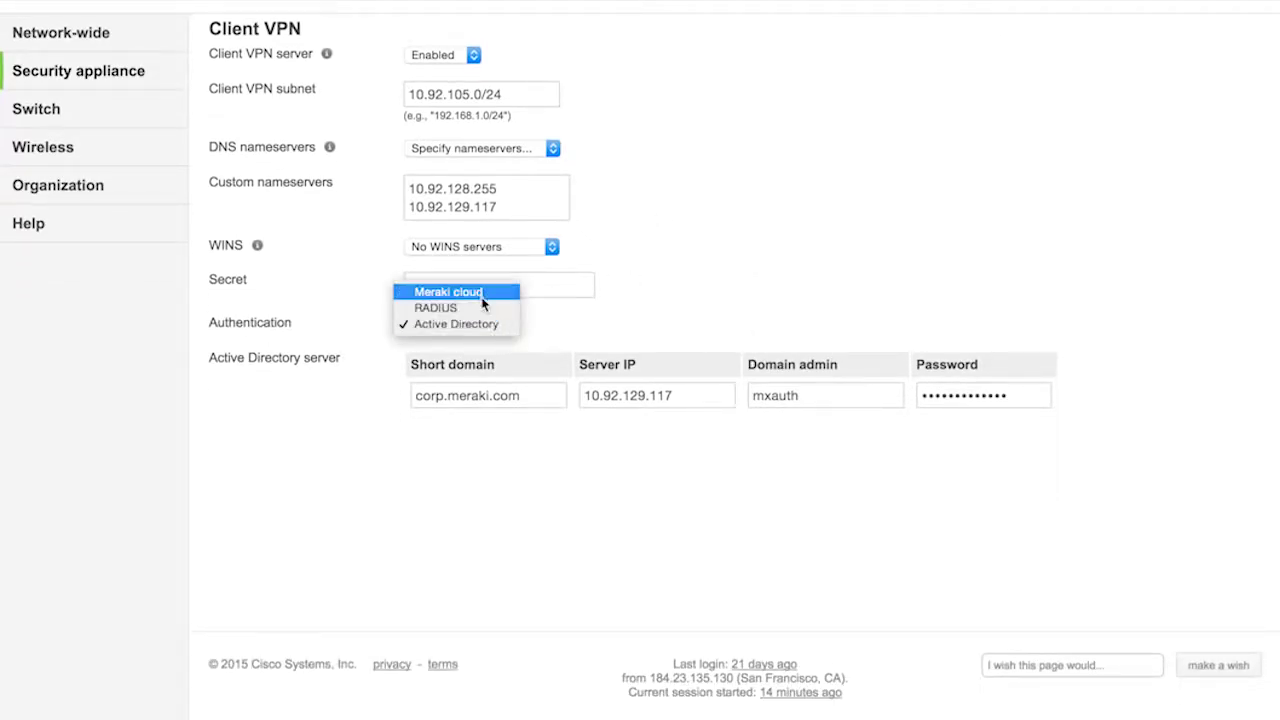
click(480, 297)
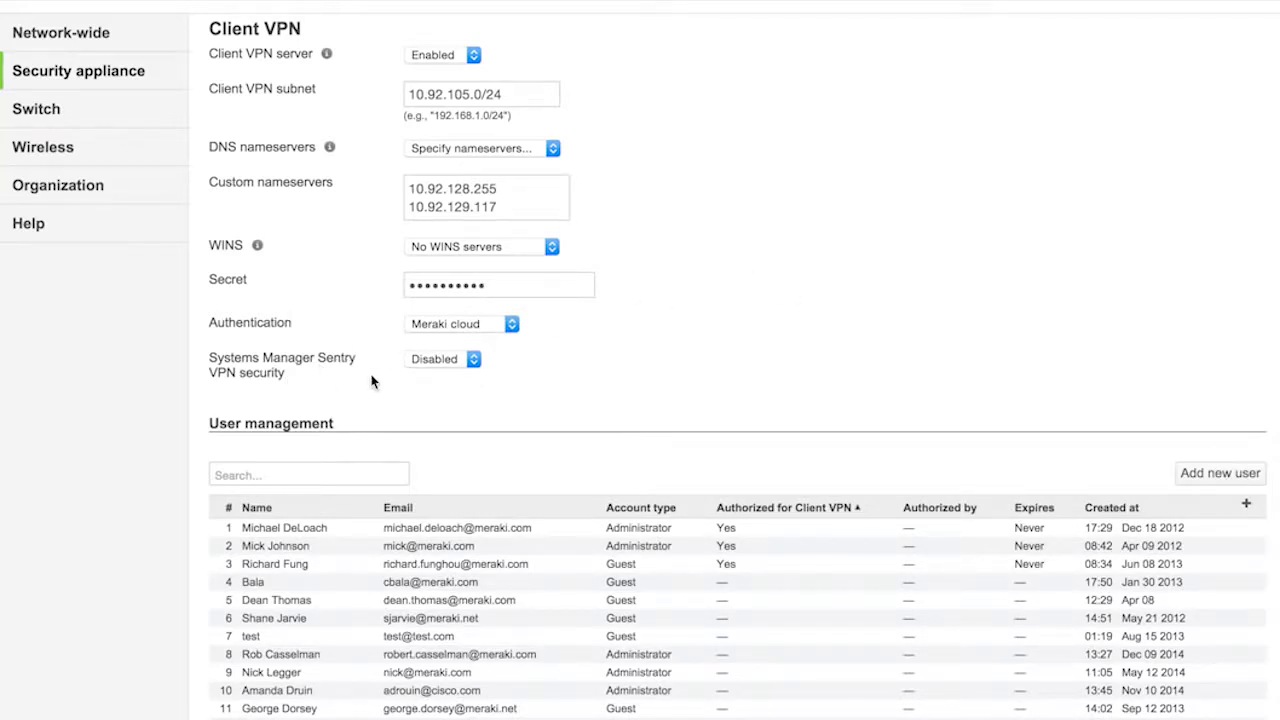
click(442, 361)
click(462, 340)
- Add the Meraki Corp - Systems Manager : Cisco tag to the Systems Manager Sentry VPN security
scroll(783, 370, down, 2)
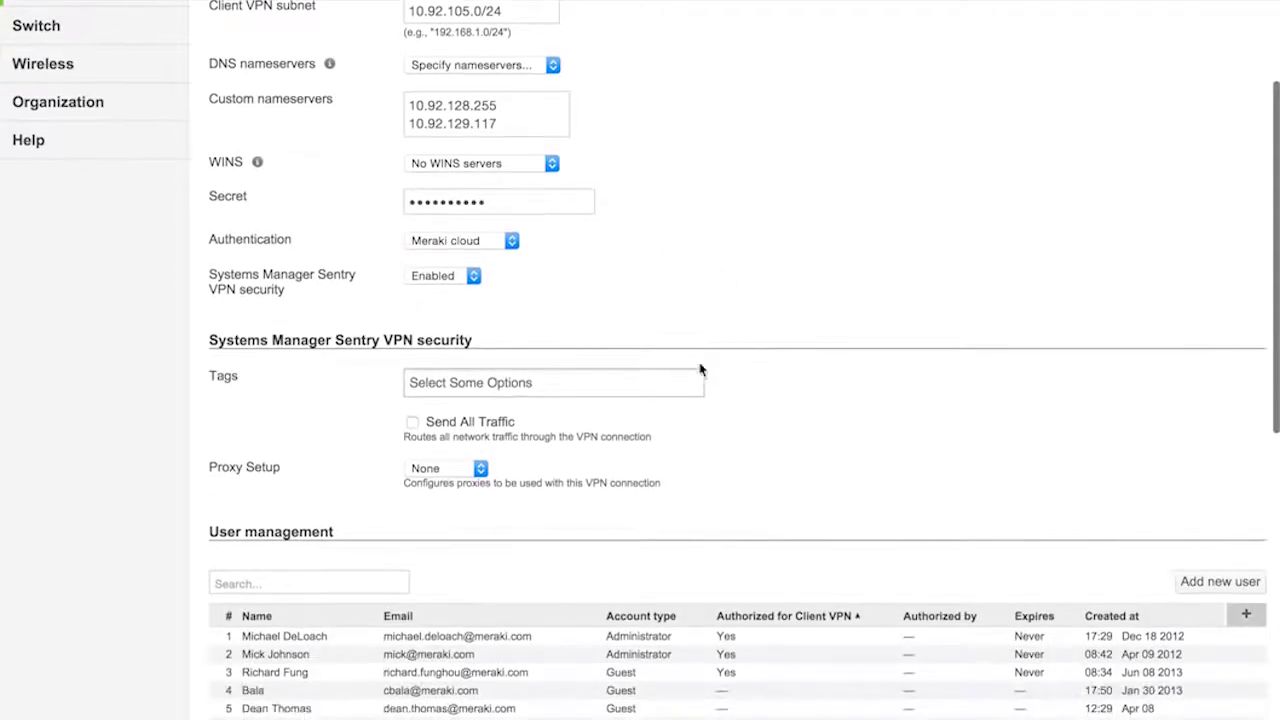
click(619, 380)
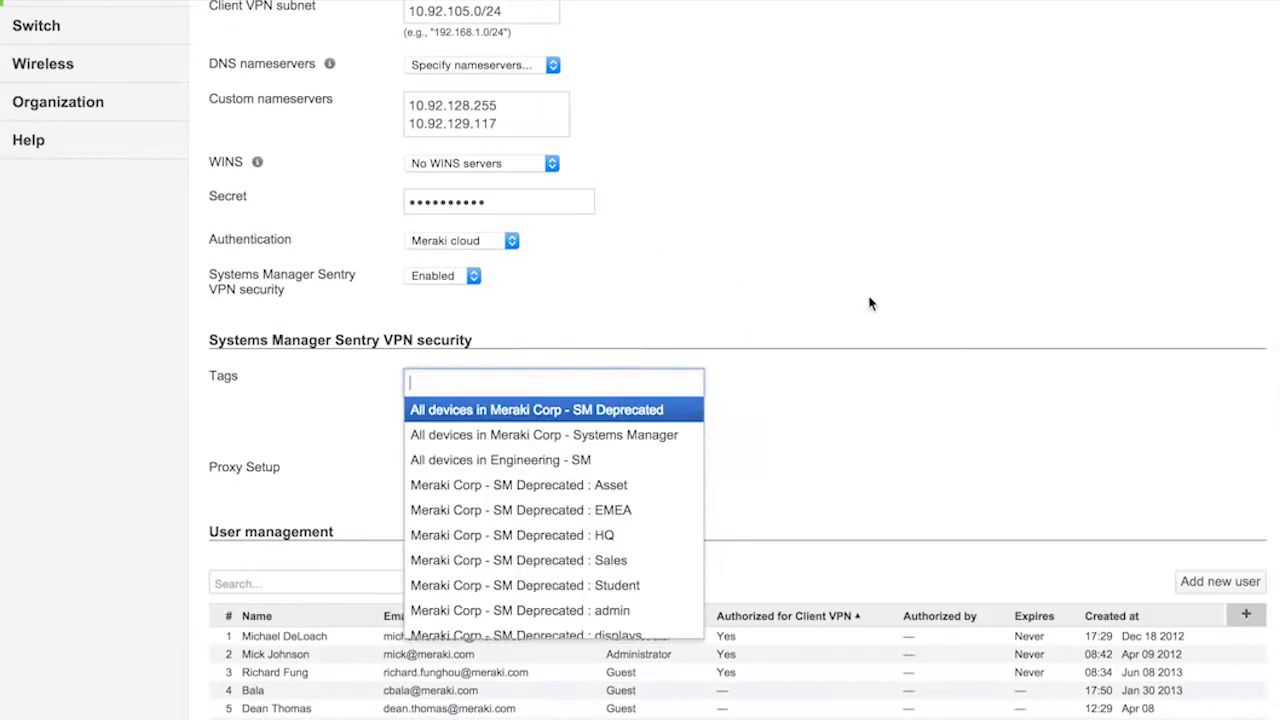
scroll(869, 303, down, 2)
scroll(578, 432, down, 10)
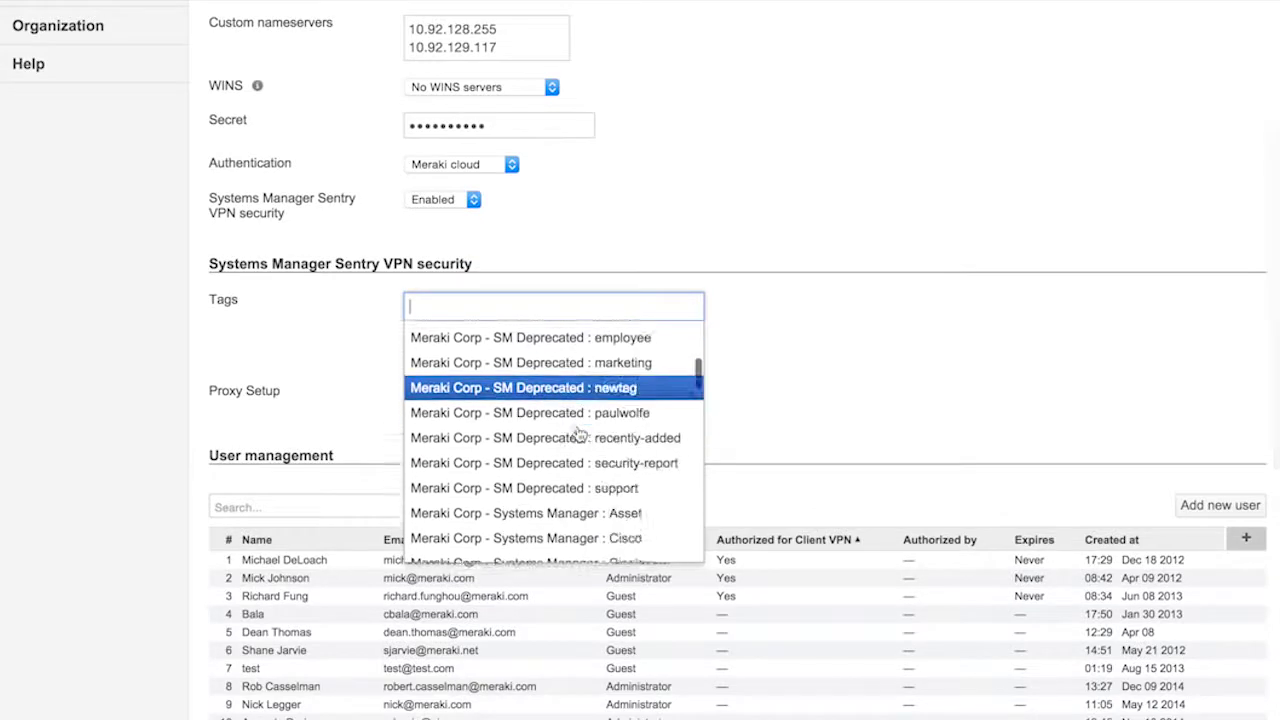
scroll(578, 432, up, 4)
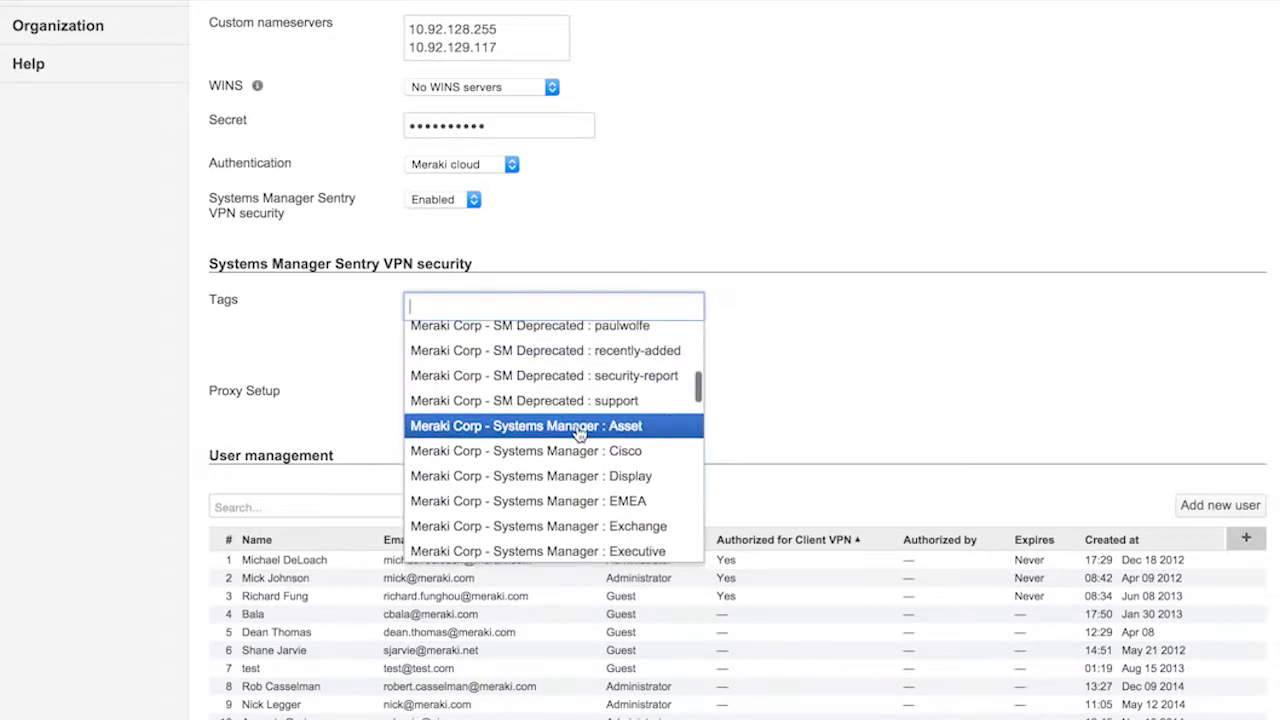
scroll(628, 460, down, 1)
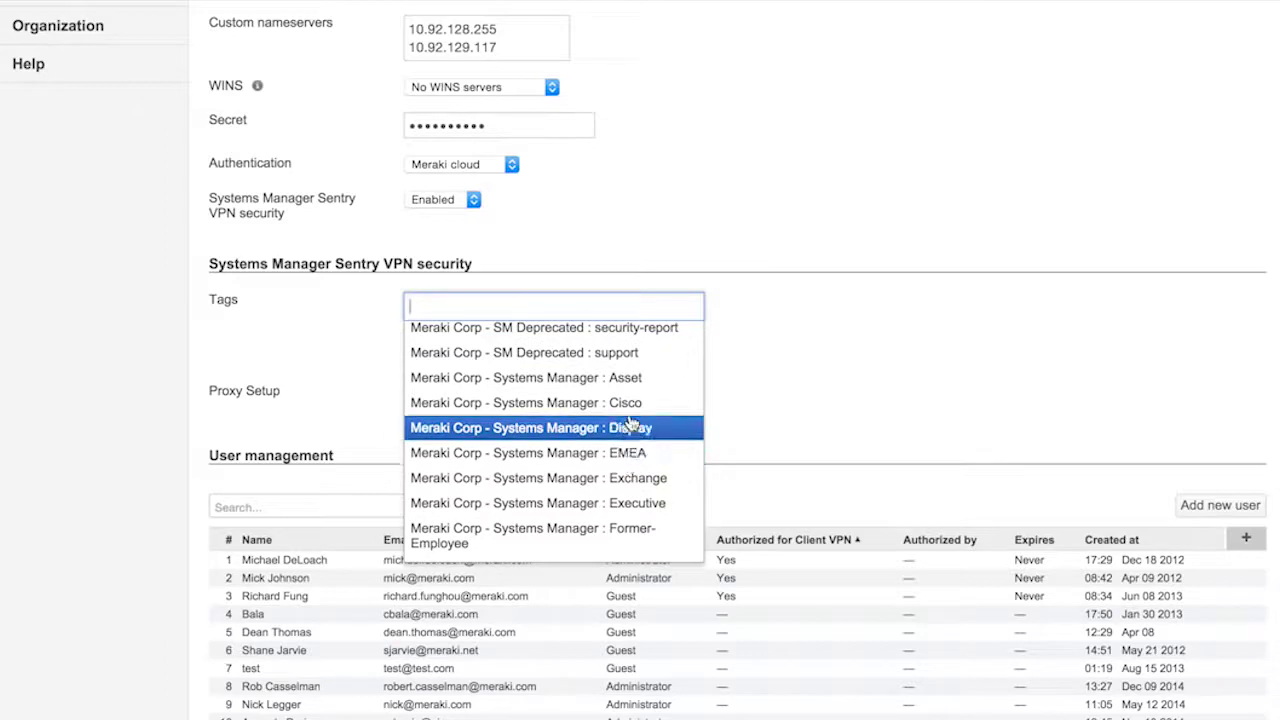
click(580, 405)
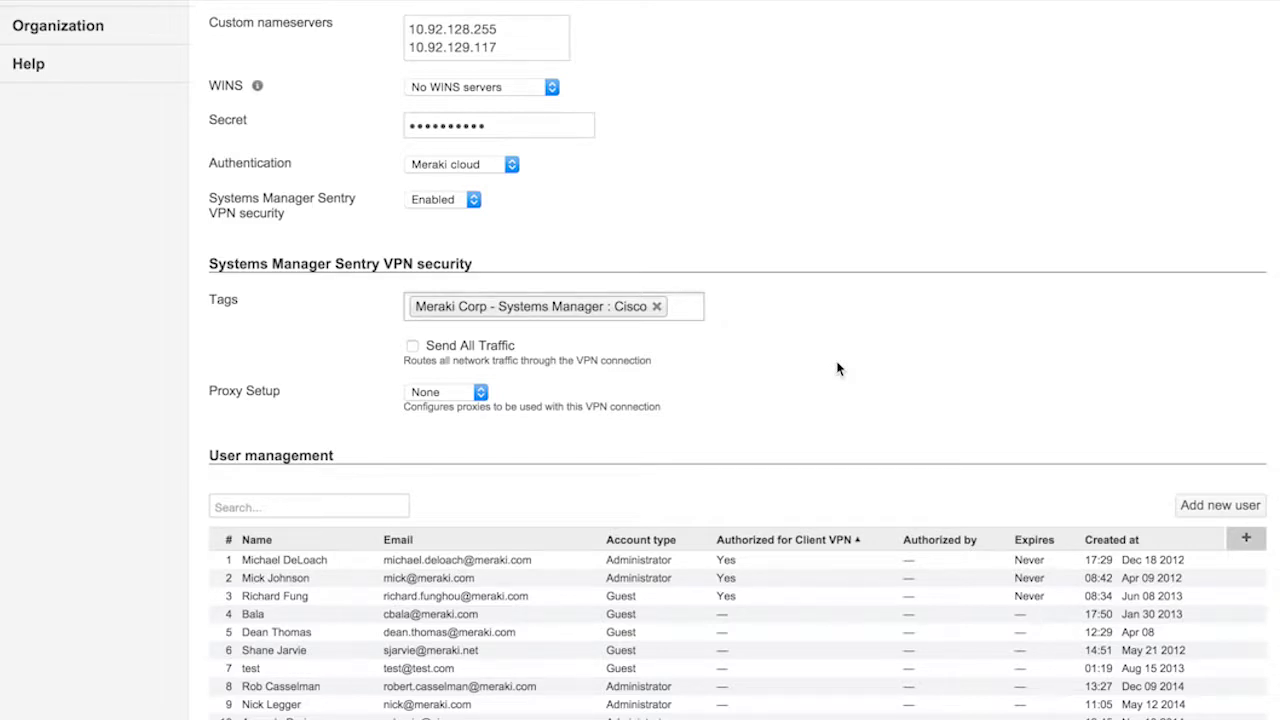
- Switch to the Meraki Corp - Systems Manager network without saving the VPN changes and open its MDM mobile settings
scroll(838, 369, up, 5)
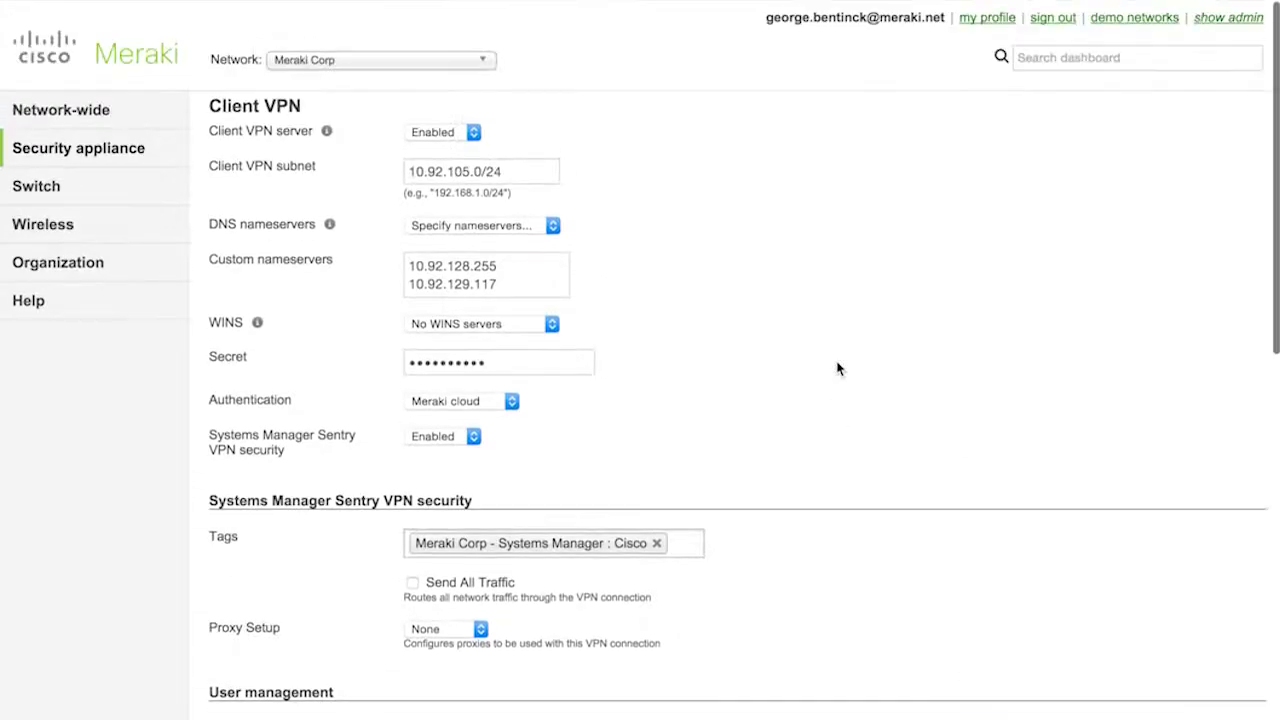
click(449, 58)
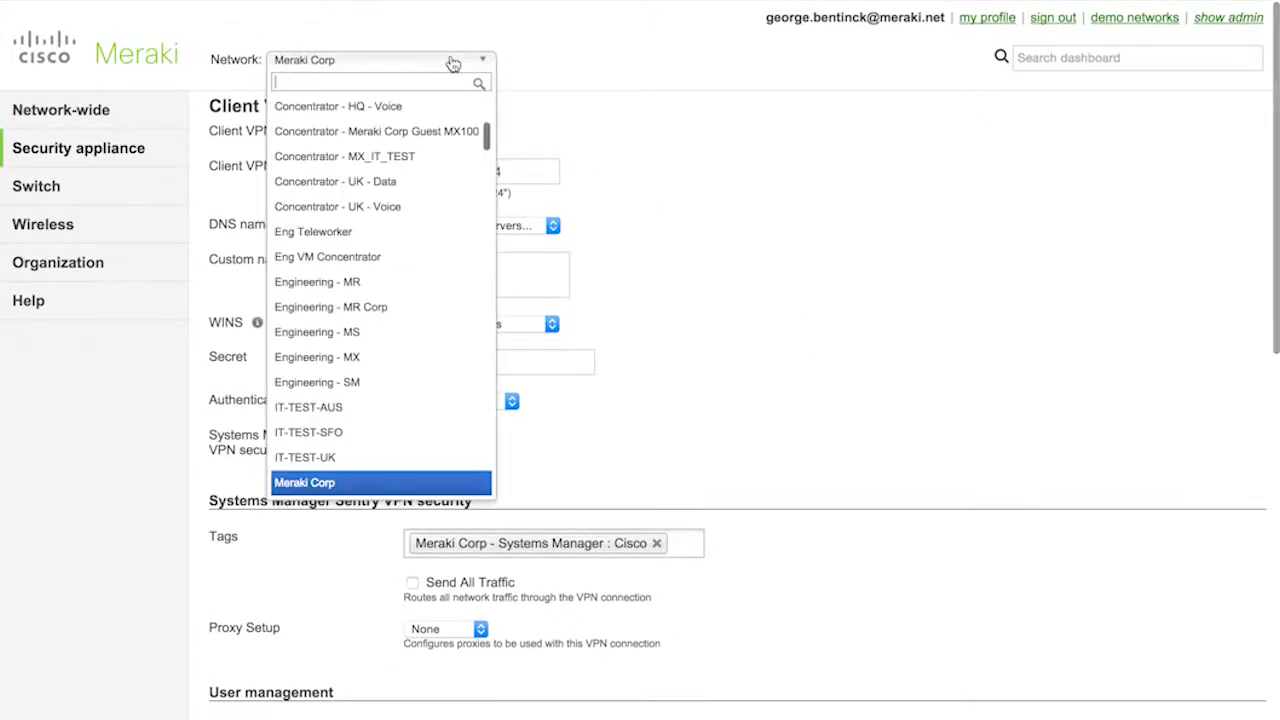
text(sys)
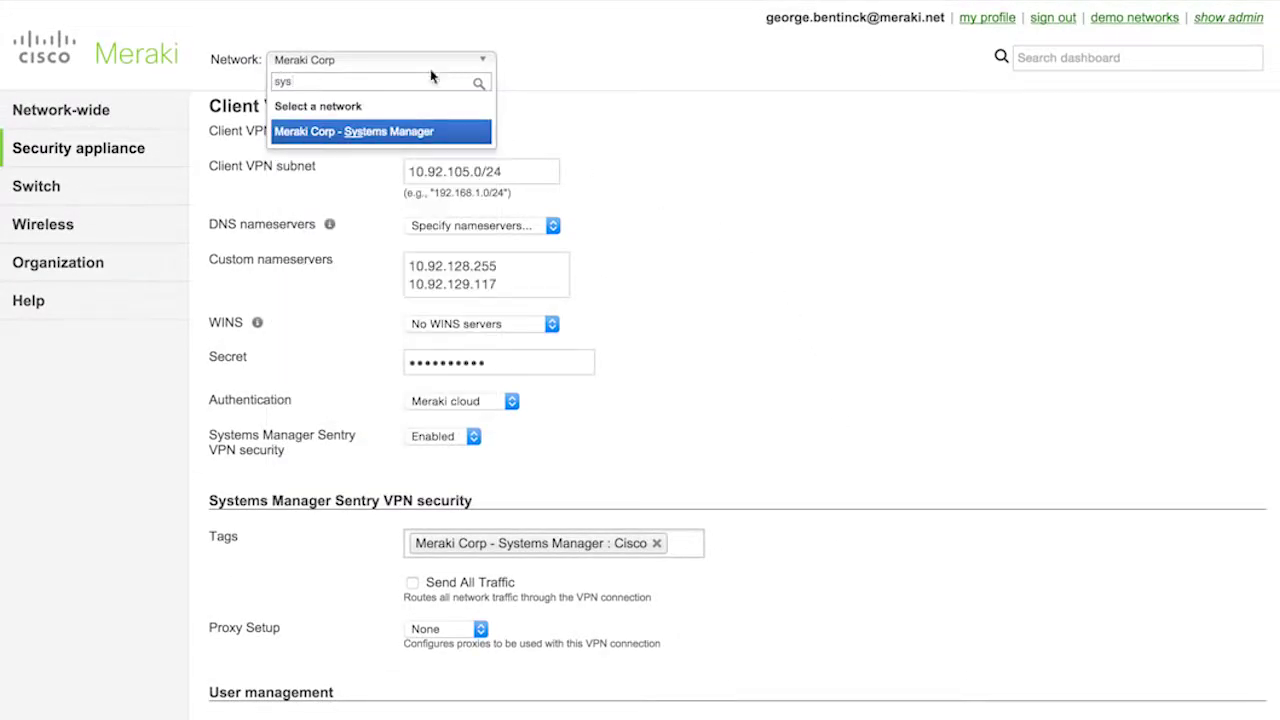
click(391, 133)
click(722, 112)
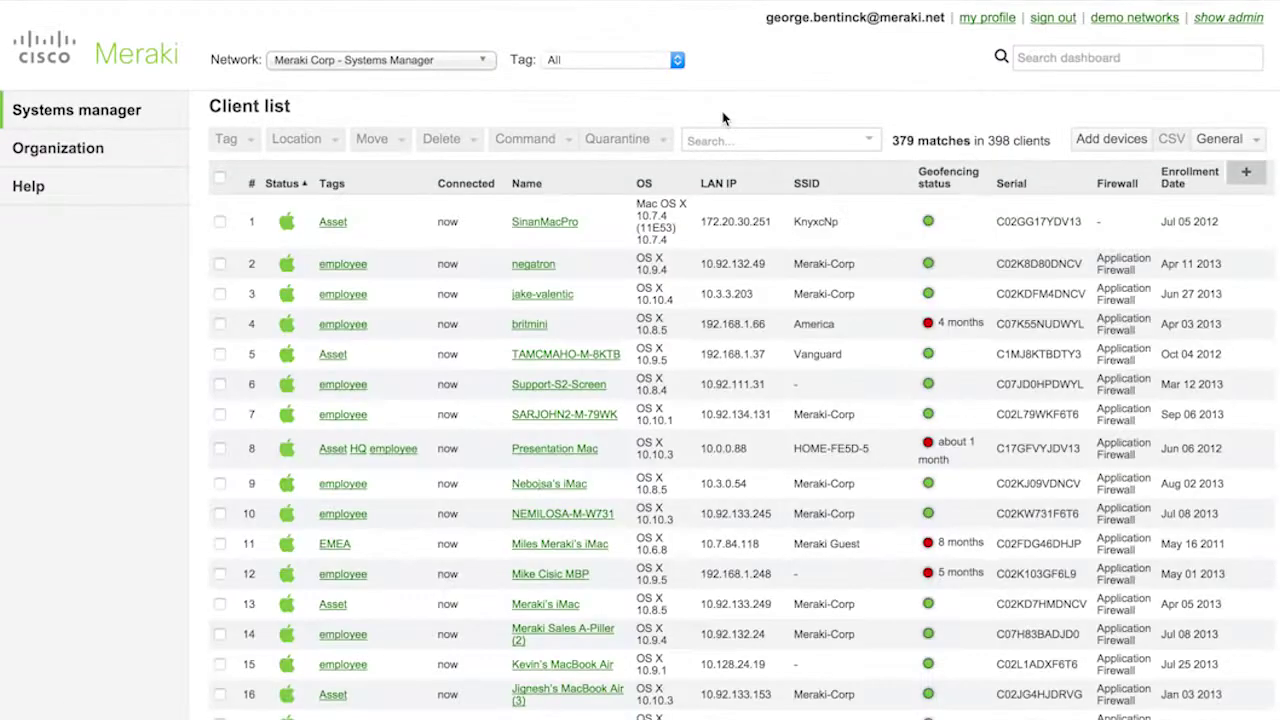
mouse_move(120, 110)
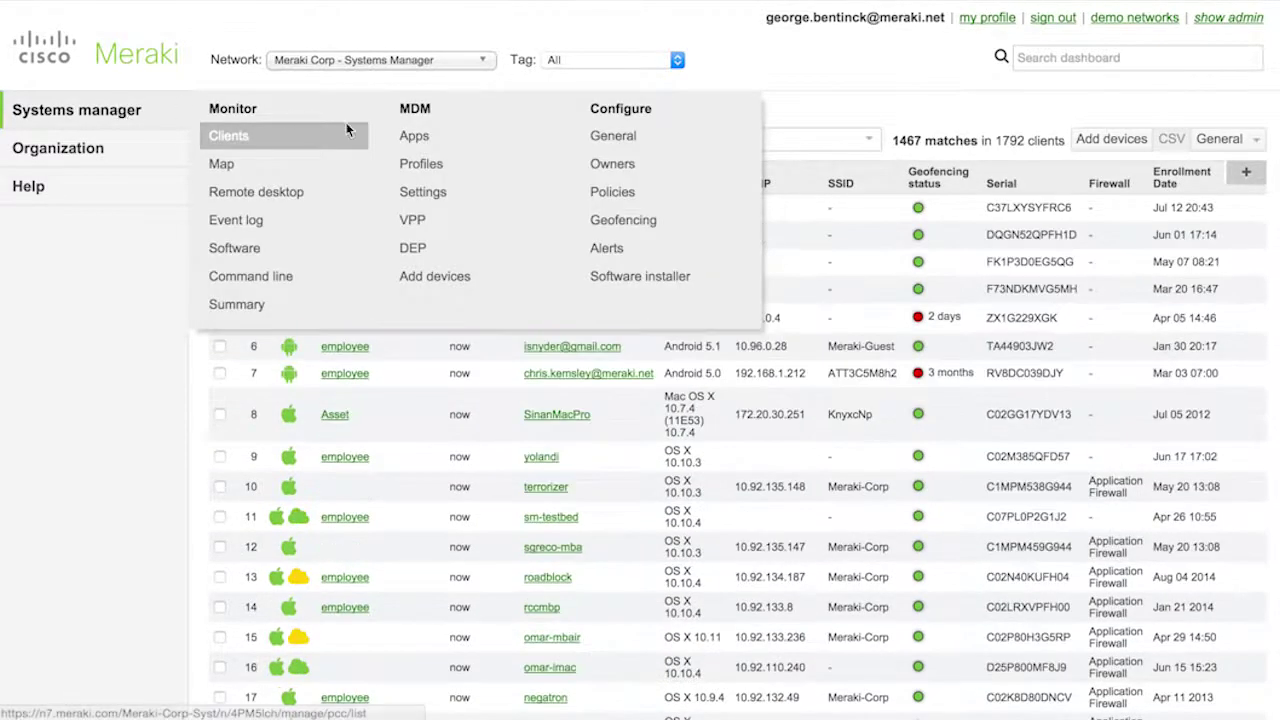
click(437, 190)
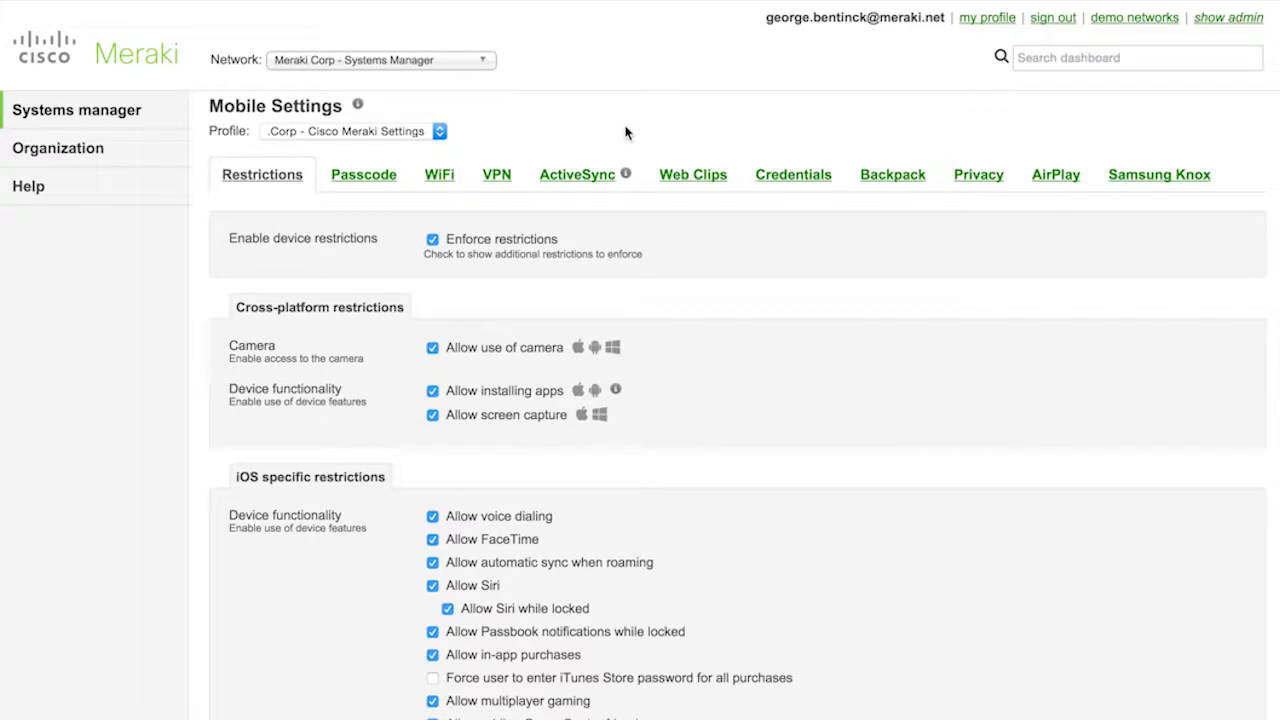
- Set the profile's WiFi configuration to Sentry with Meraki Corp - wireless as its network
click(440, 176)
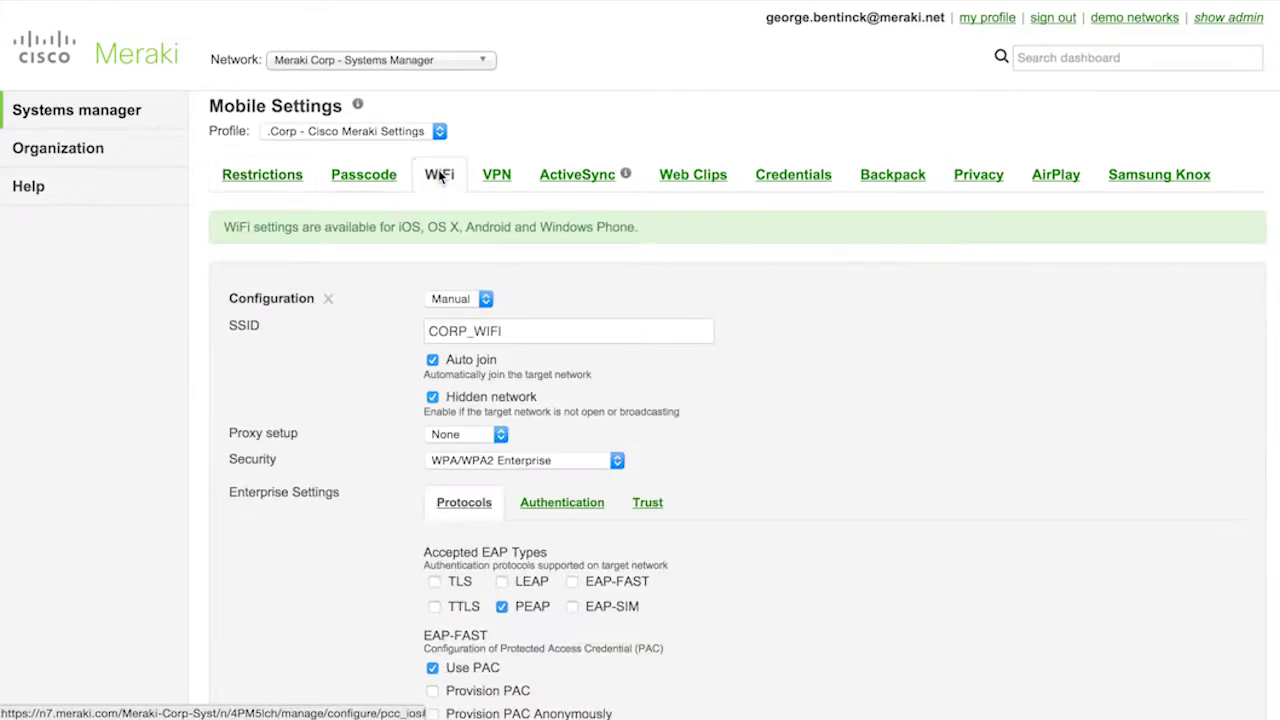
scroll(313, 432, down, 3)
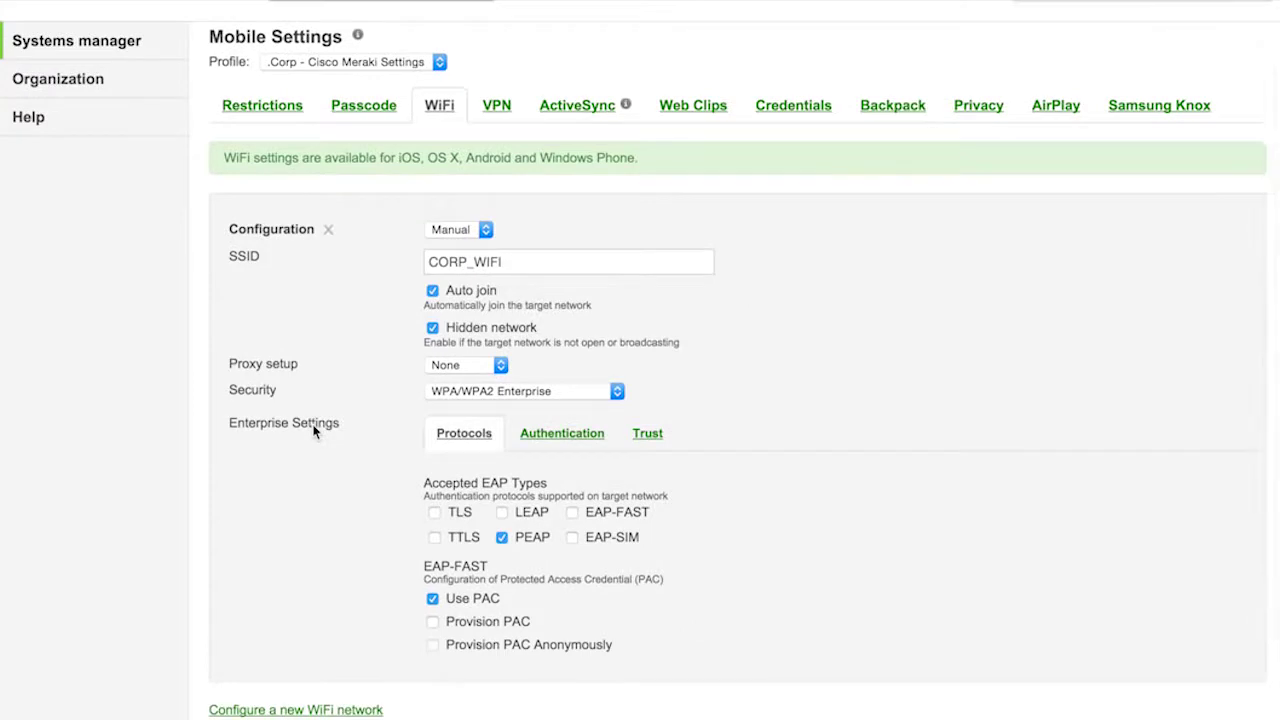
click(445, 229)
click(456, 244)
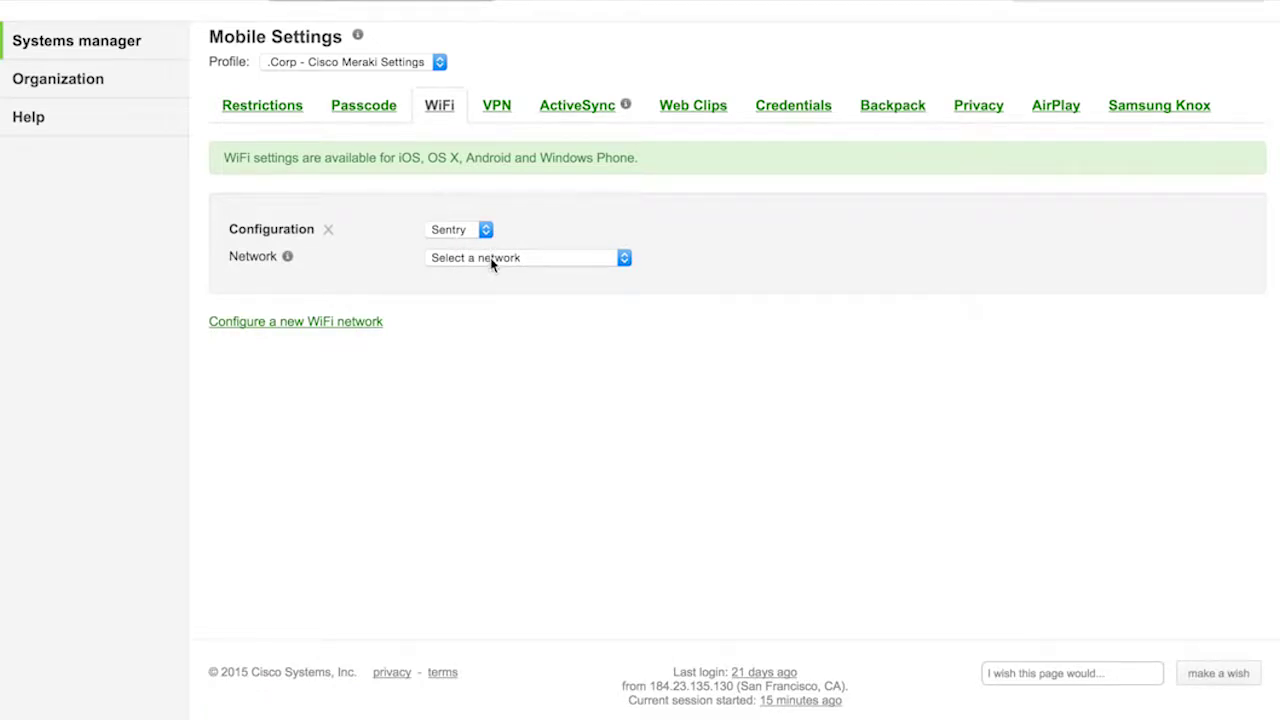
click(491, 259)
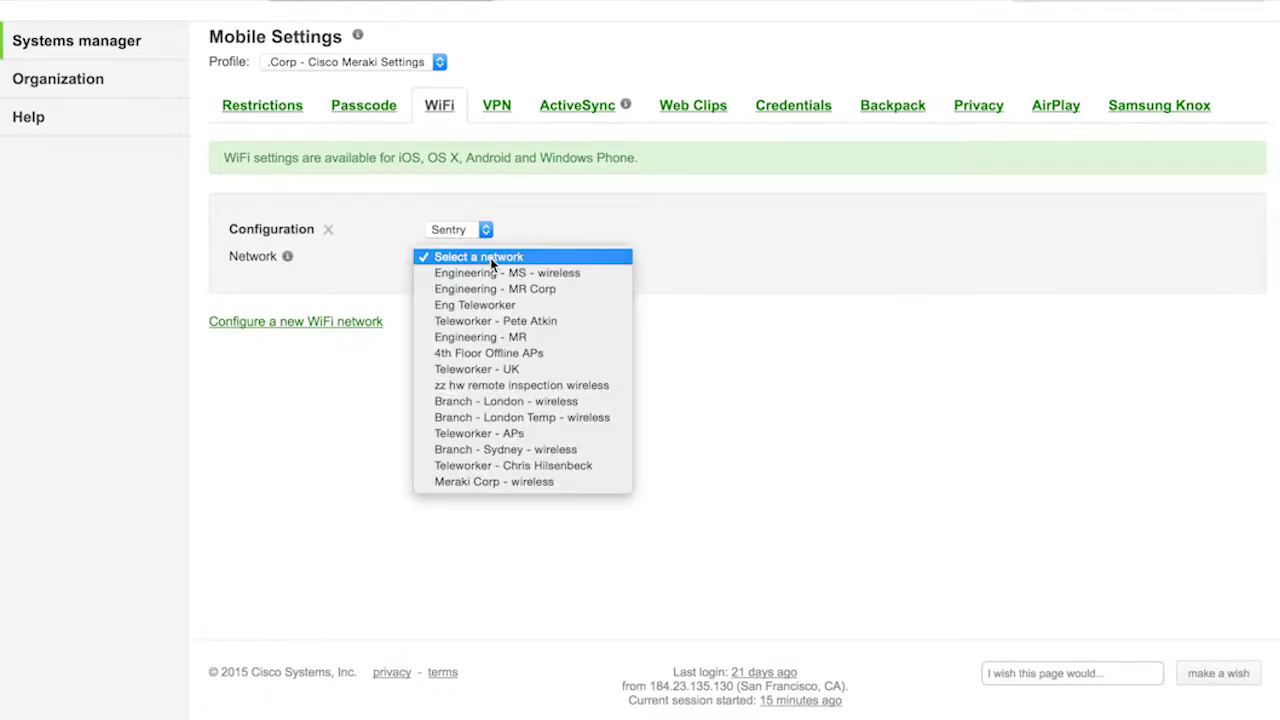
click(537, 482)
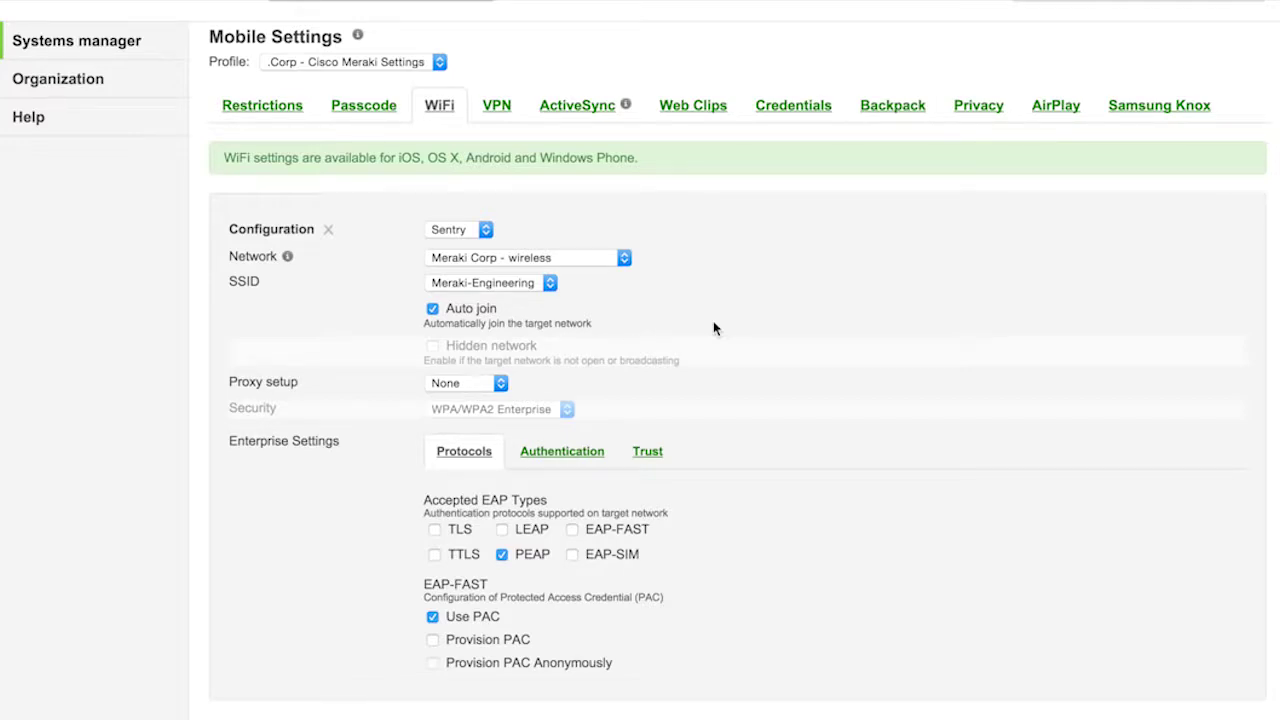
- Open the VPN settings of the .Corp - Cisco Meraki Settings profile
click(500, 107)
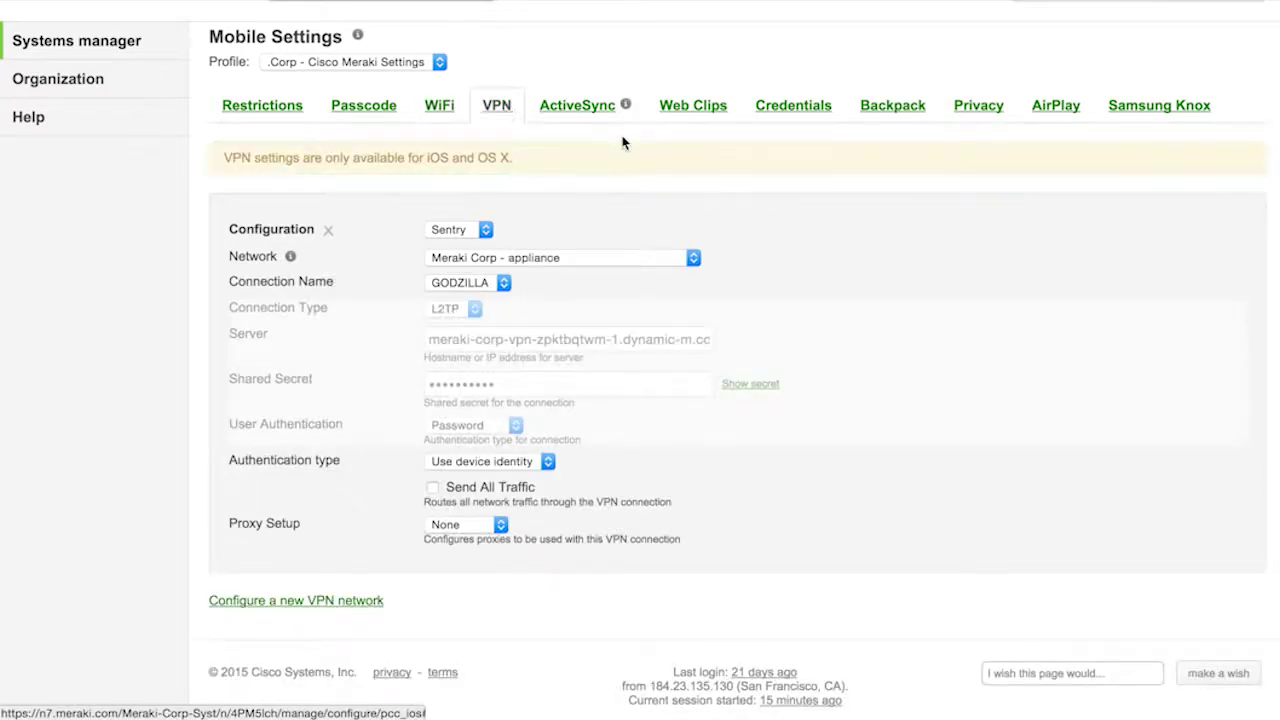